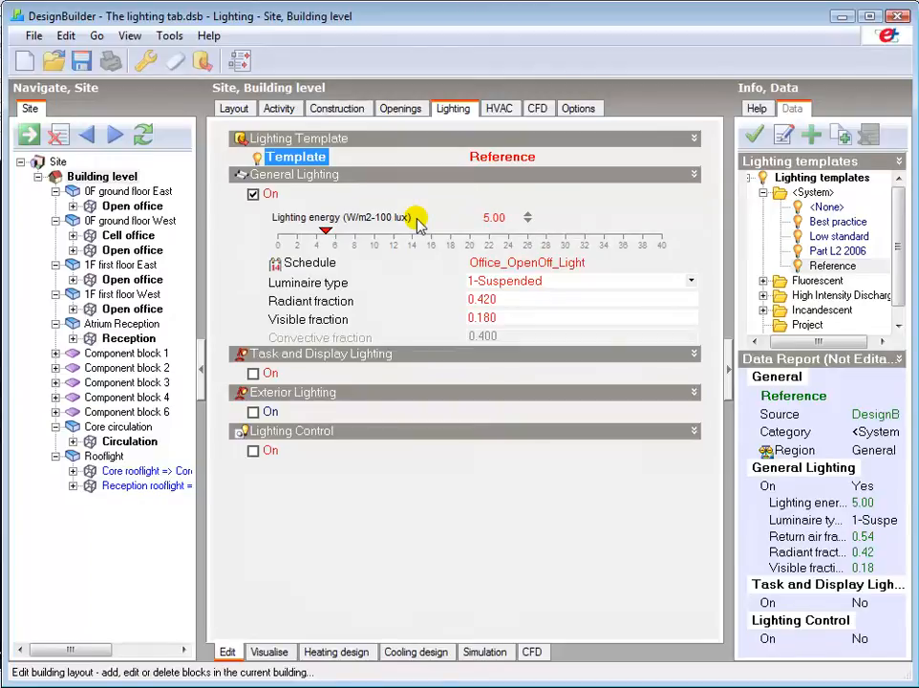
# Step: Check the building-level target illuminance in the activity data's environmental control settings, then return to the lighting data
pyautogui.click(277, 110)
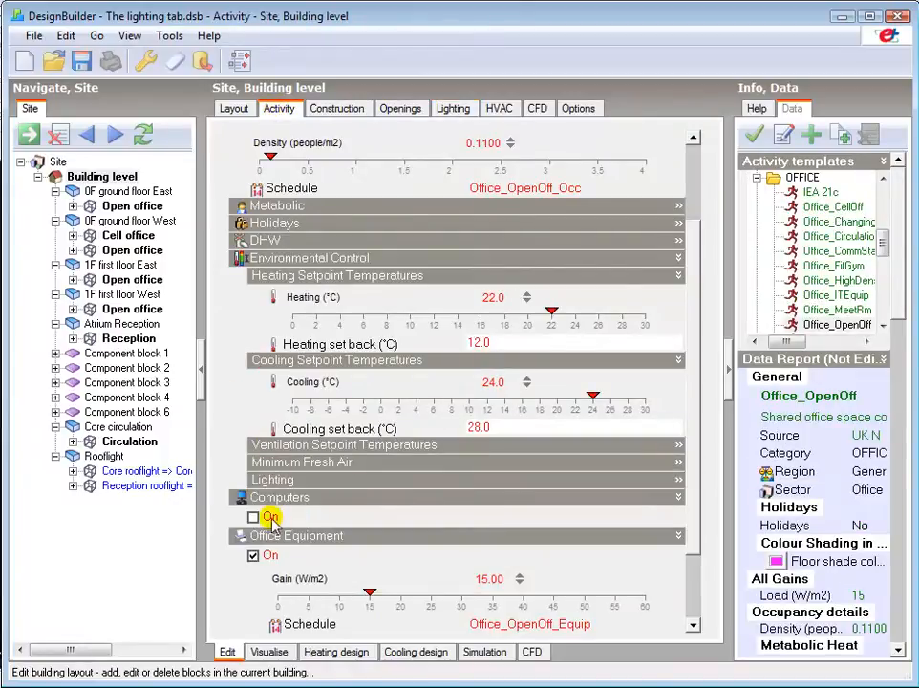
pyautogui.click(285, 481)
pyautogui.click(470, 496)
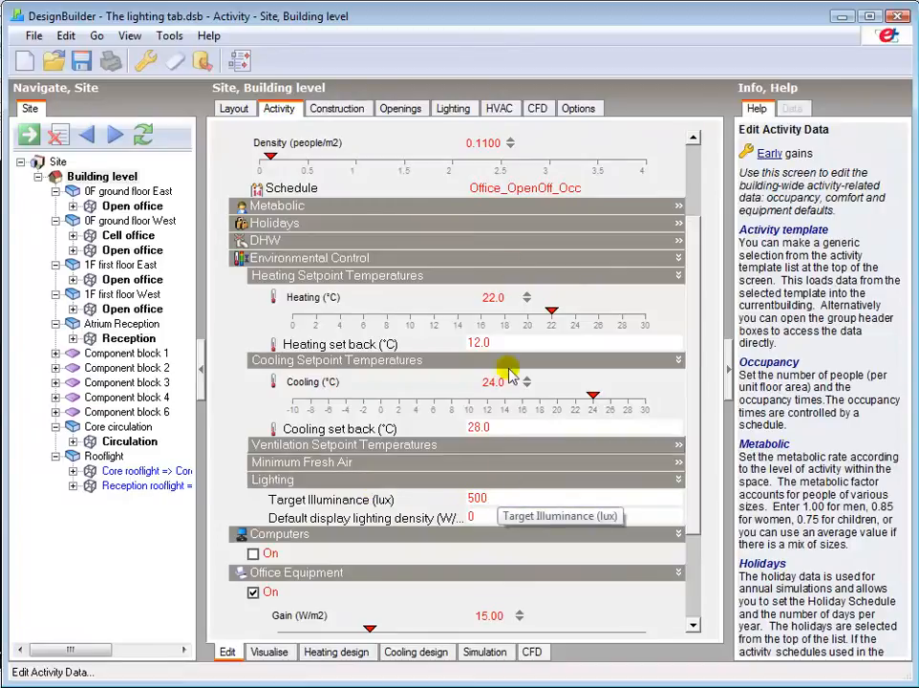
pyautogui.click(451, 110)
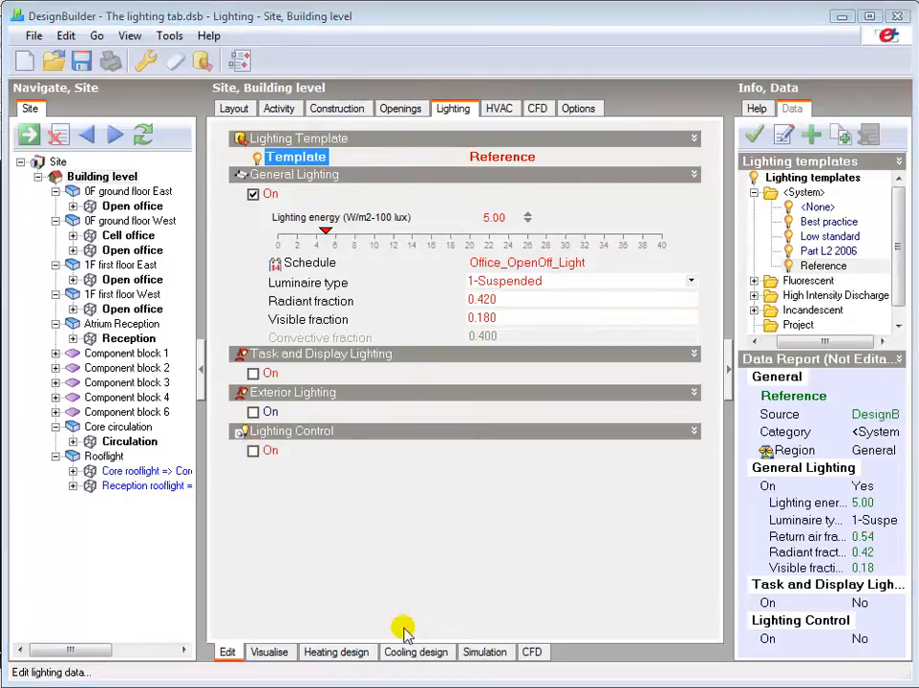
# Step: Review the simulated lighting loads for the whole building, the ground floor East open office and the first floor West open office
pyautogui.click(479, 650)
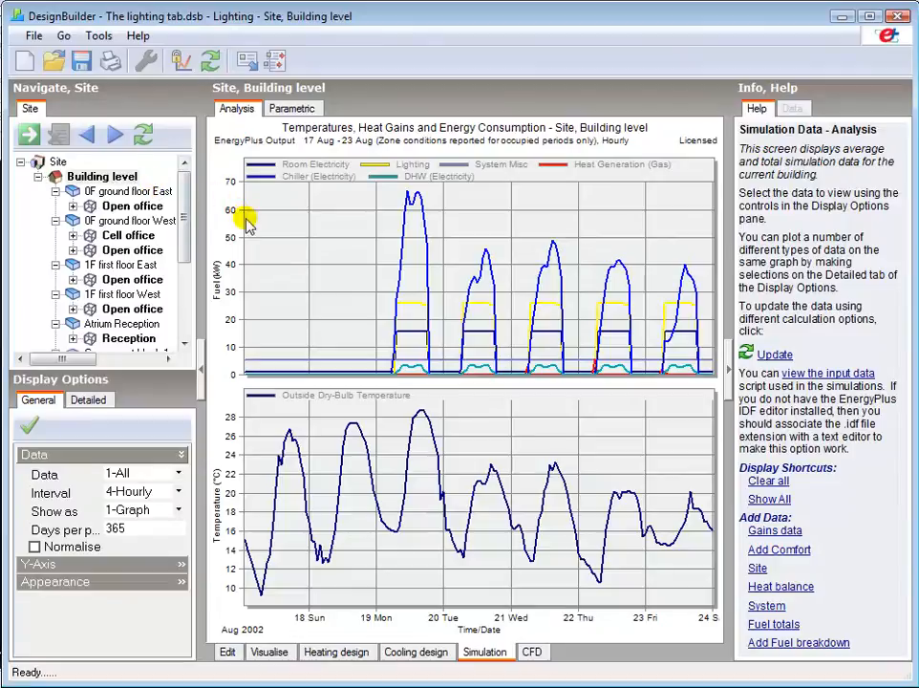
pyautogui.moveTo(409, 310)
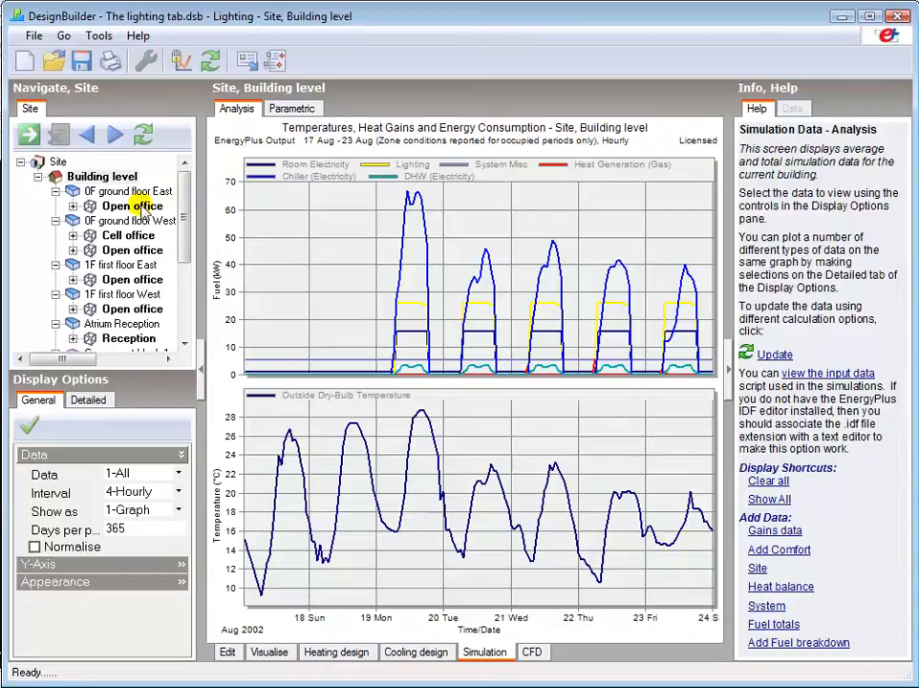
pyautogui.click(134, 206)
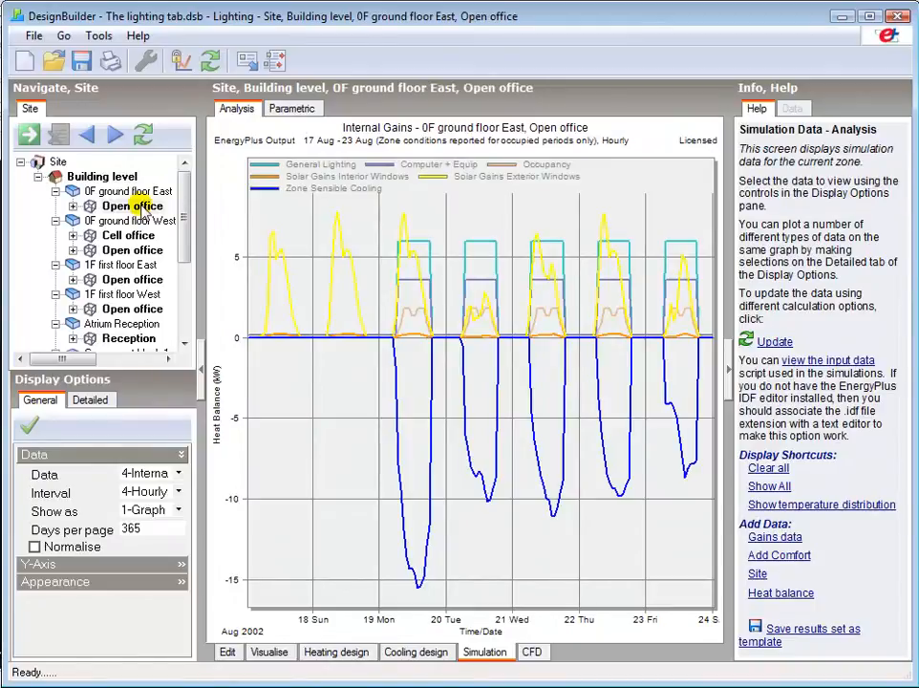
pyautogui.click(133, 308)
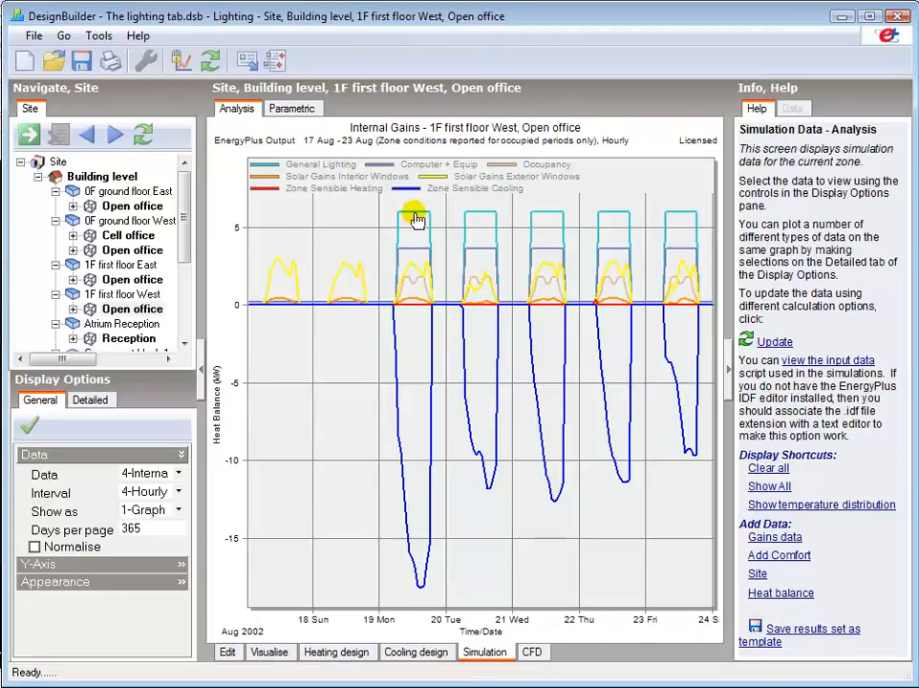
pyautogui.moveTo(418, 218)
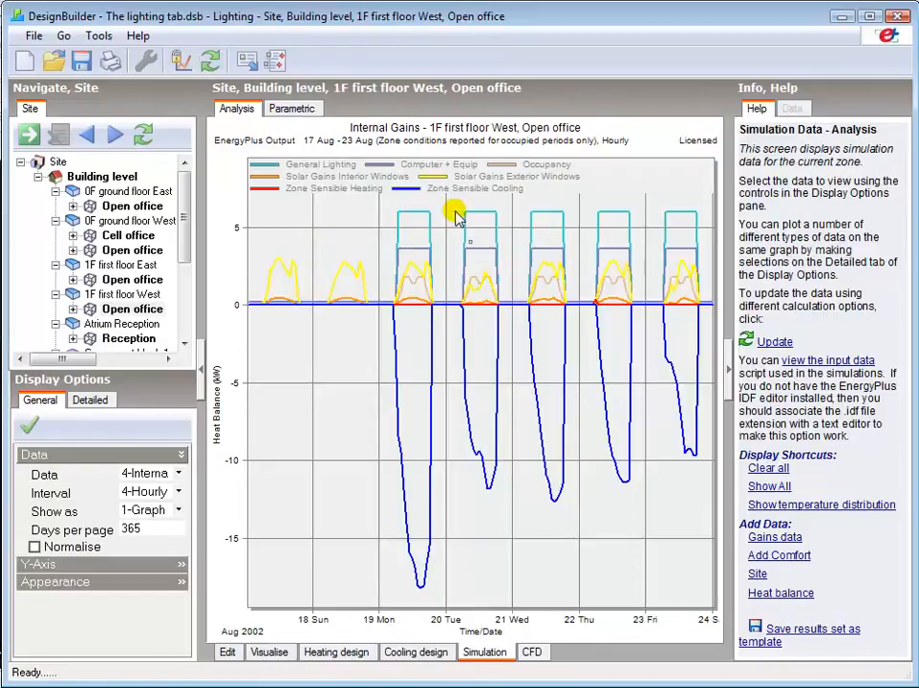
pyautogui.moveTo(479, 218)
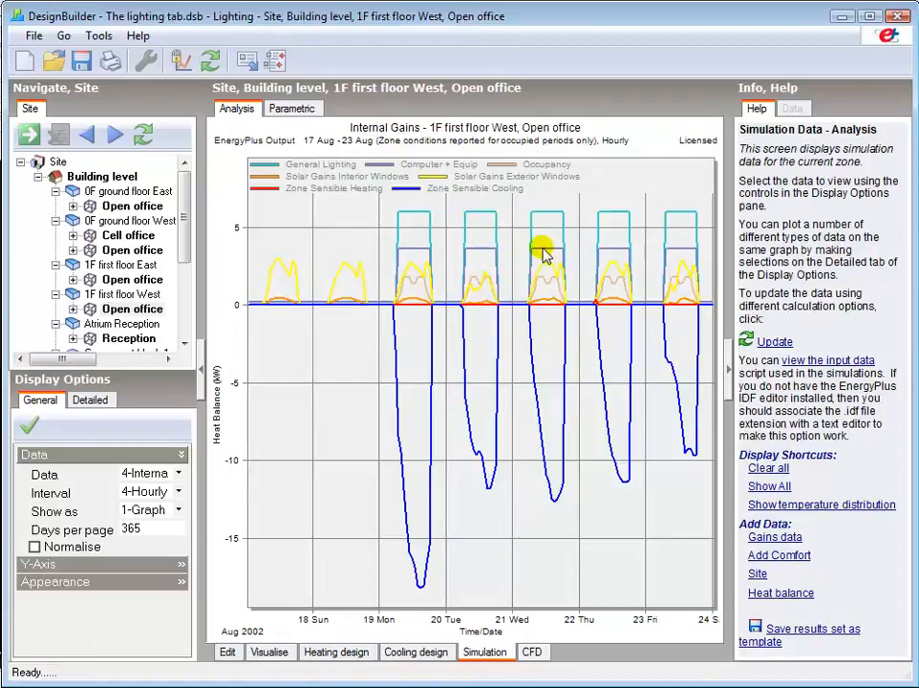
pyautogui.moveTo(542, 254)
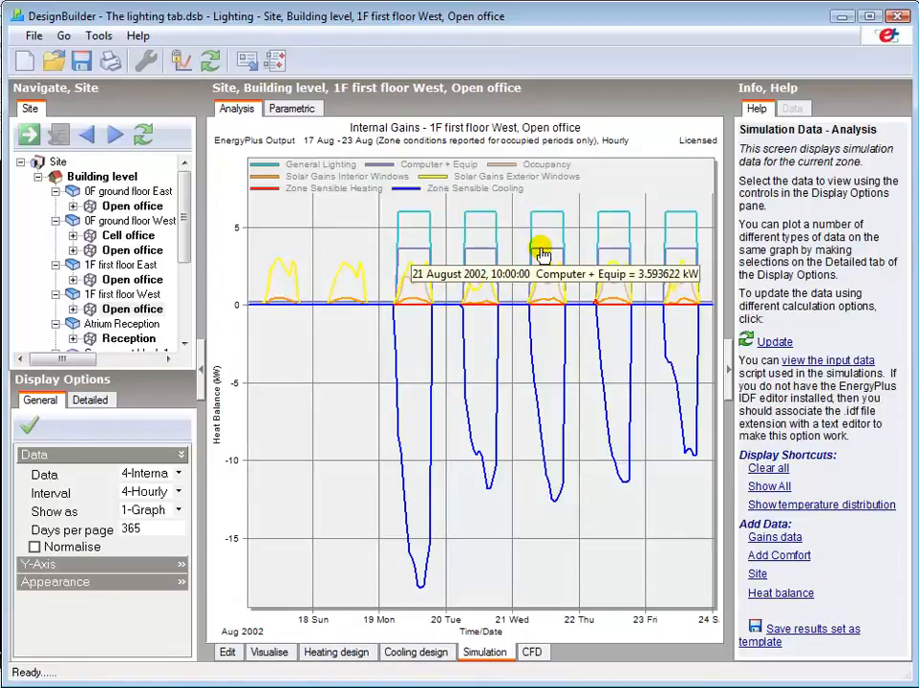
# Step: Apply the Best practice lighting template to the whole building in the model's lighting data
pyautogui.click(229, 652)
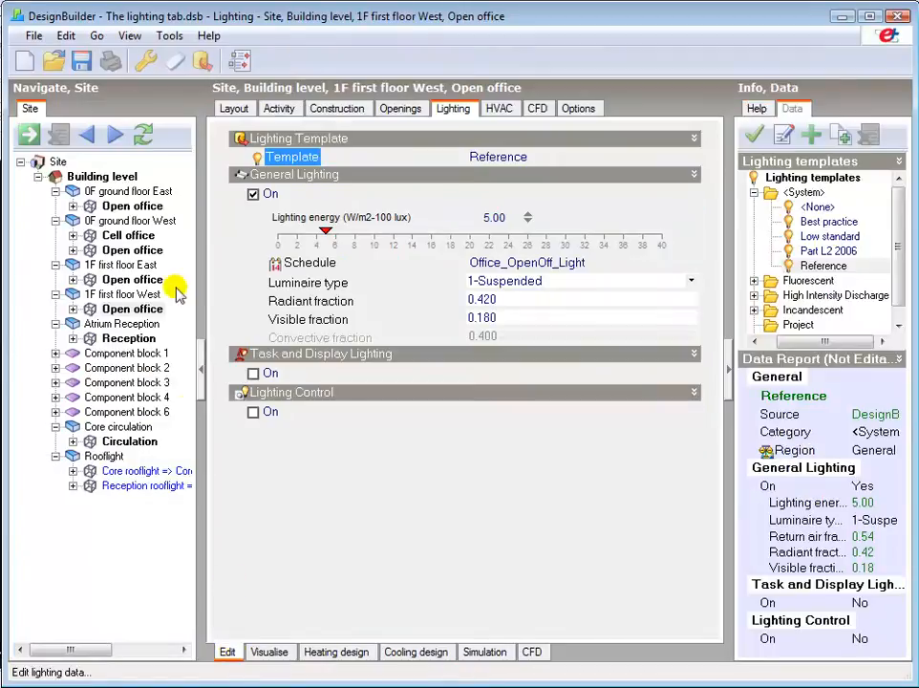
pyautogui.click(119, 177)
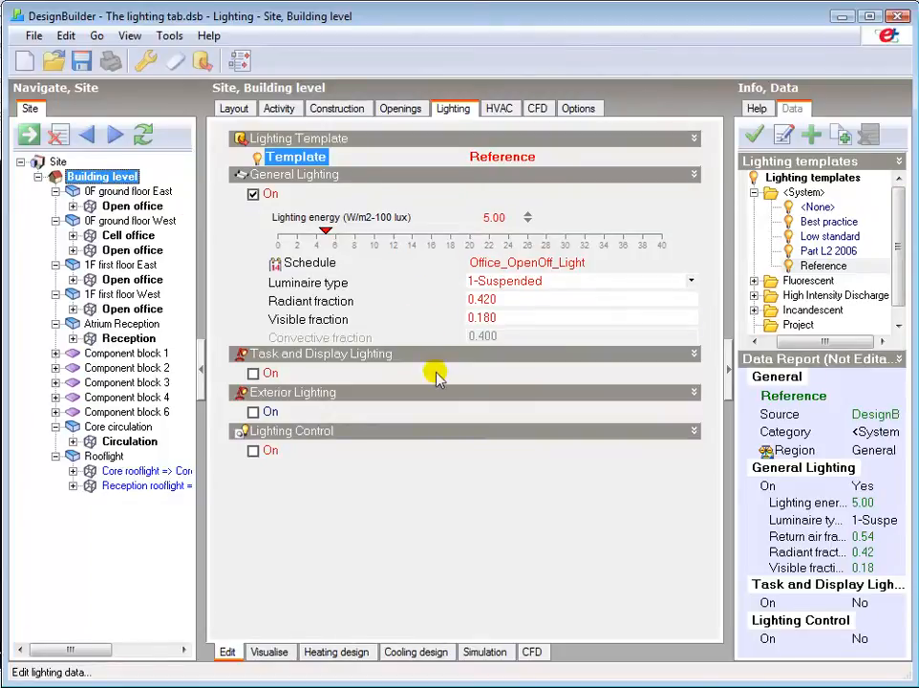
pyautogui.click(579, 296)
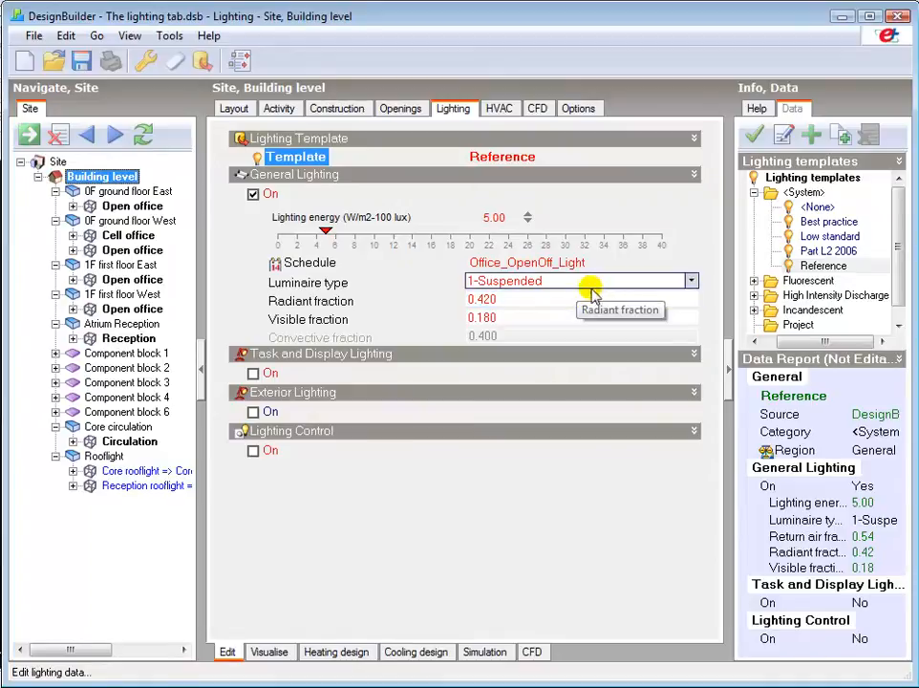
pyautogui.click(516, 159)
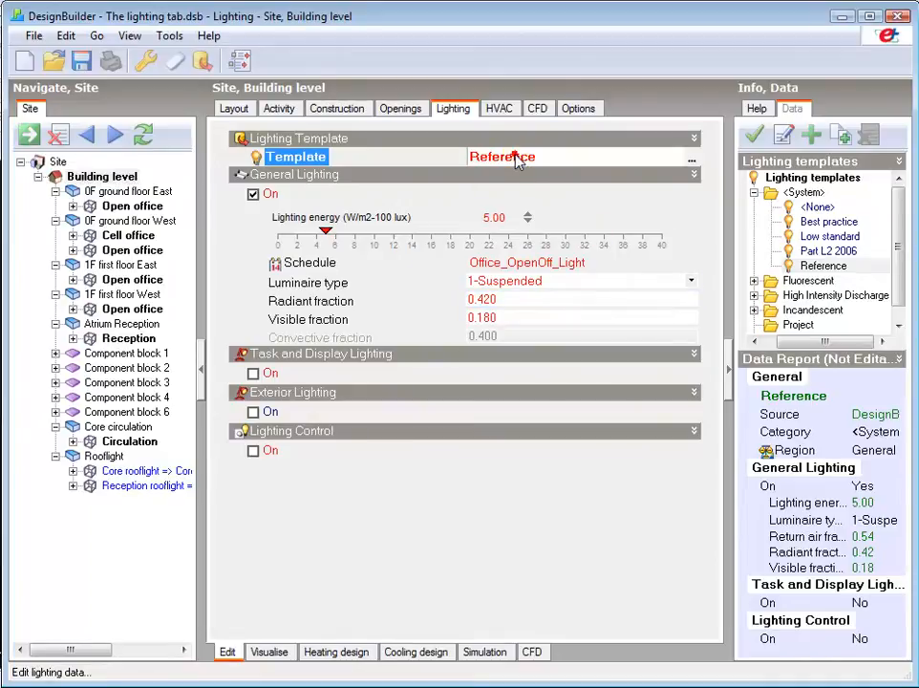
pyautogui.click(827, 221)
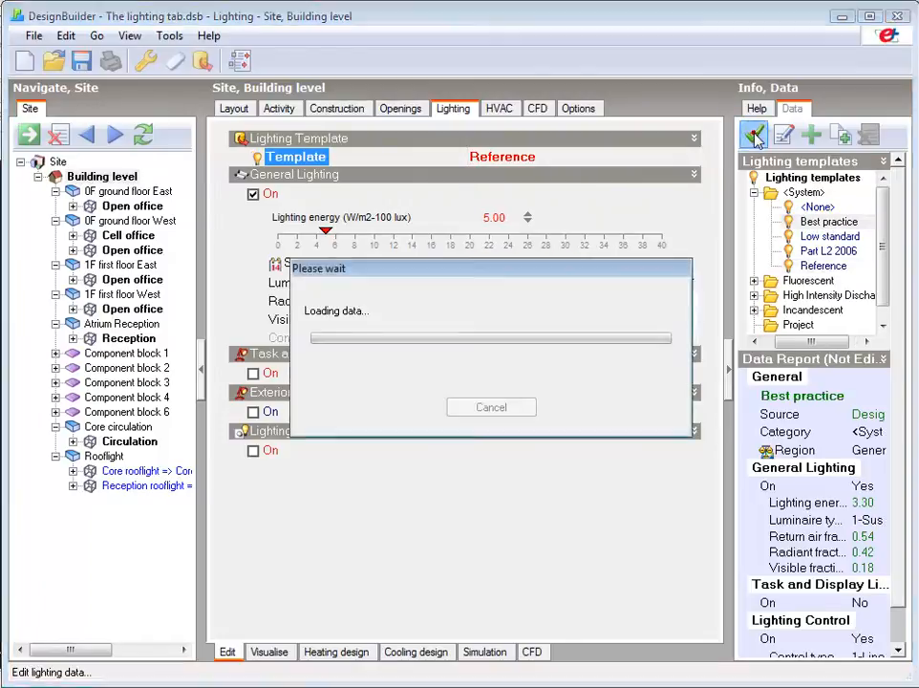
pyautogui.click(755, 135)
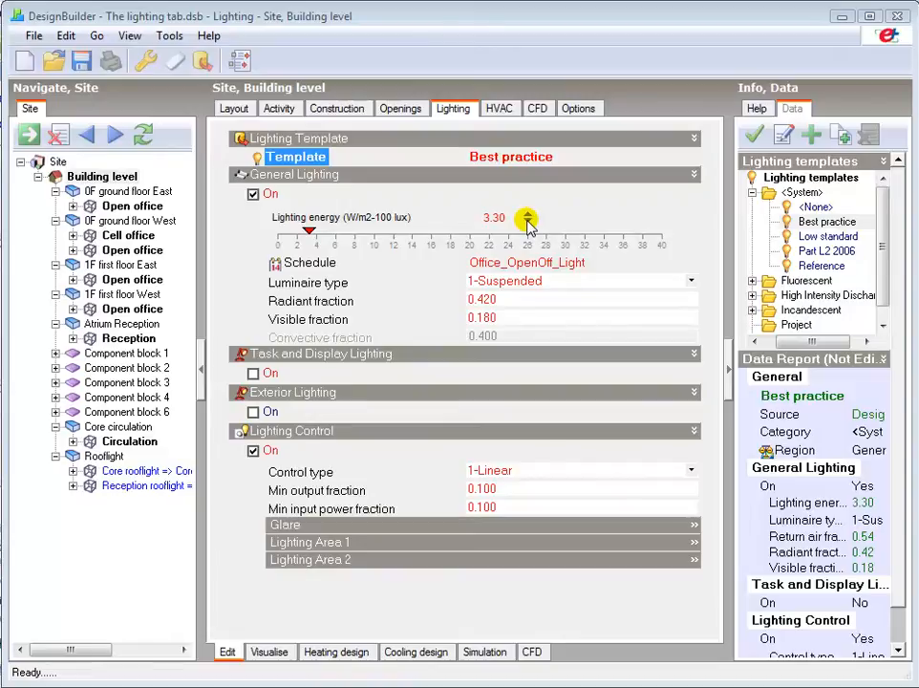
# Step: Try turning off the slider controls in the program options, turn them back on and discard the dialog
pyautogui.click(169, 35)
pyautogui.click(189, 60)
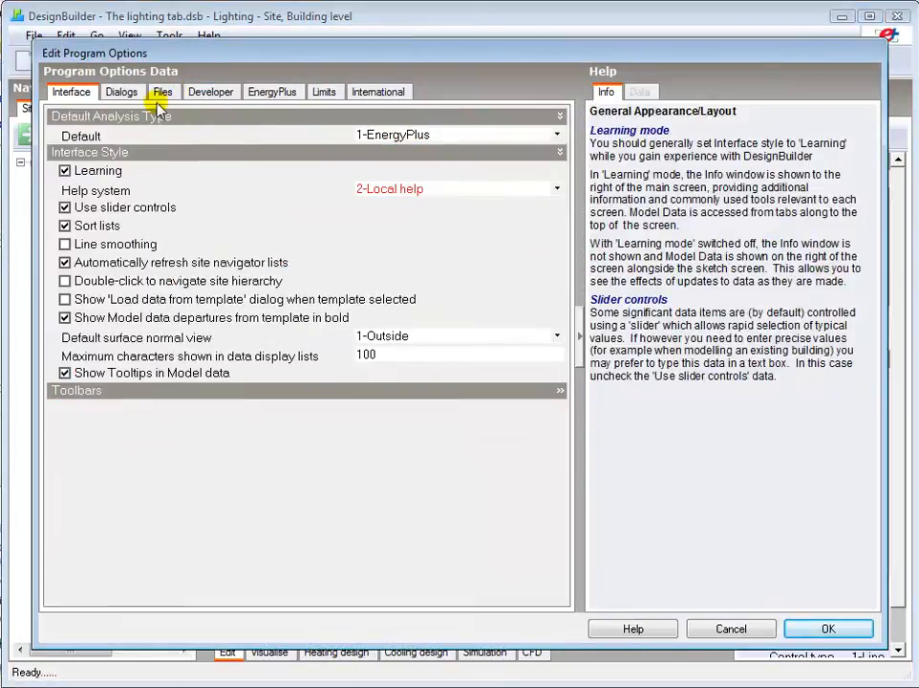
pyautogui.click(92, 210)
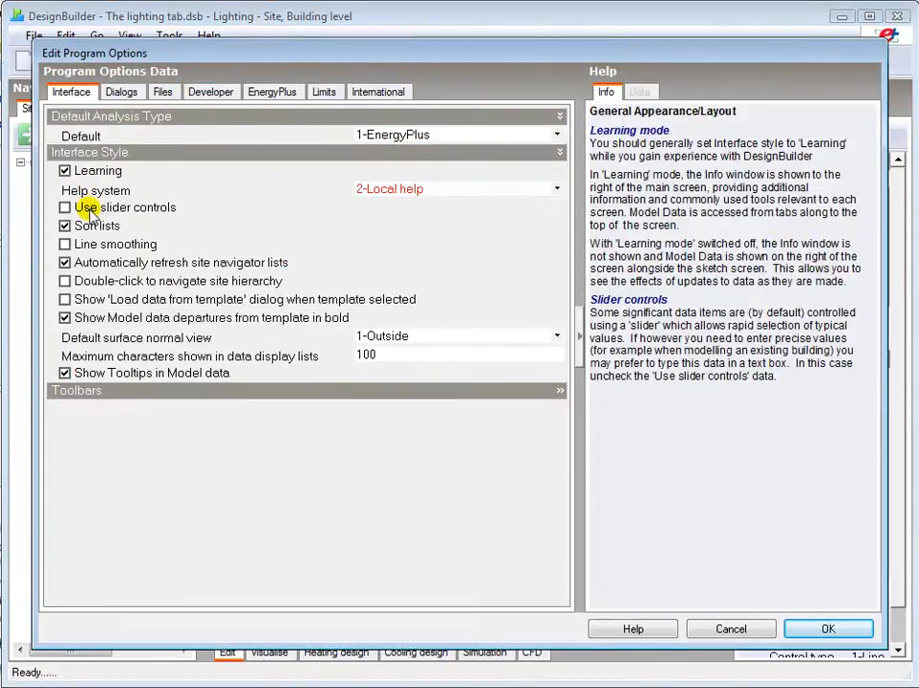
pyautogui.click(89, 212)
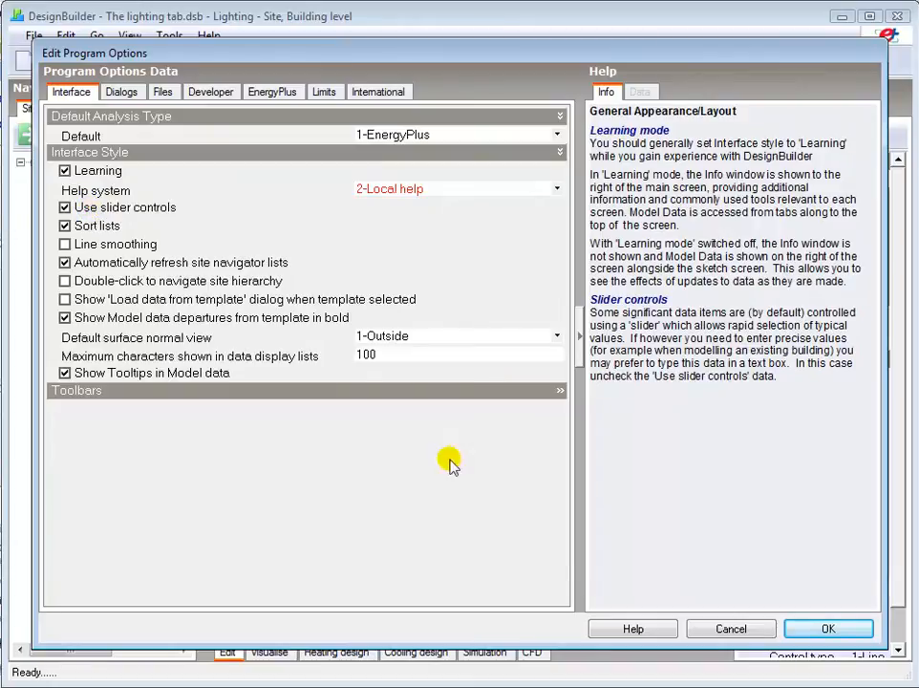
pyautogui.click(743, 629)
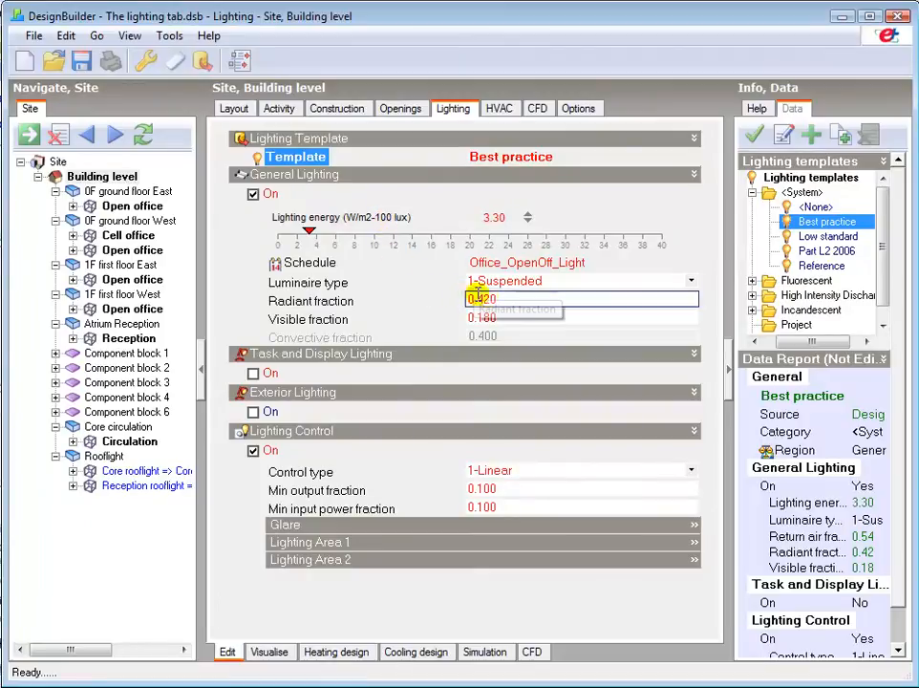
# Step: Examine the general lighting schedule's profile, and try the 2-Surface mount luminaire type before restoring 1-Suspended
pyautogui.click(541, 267)
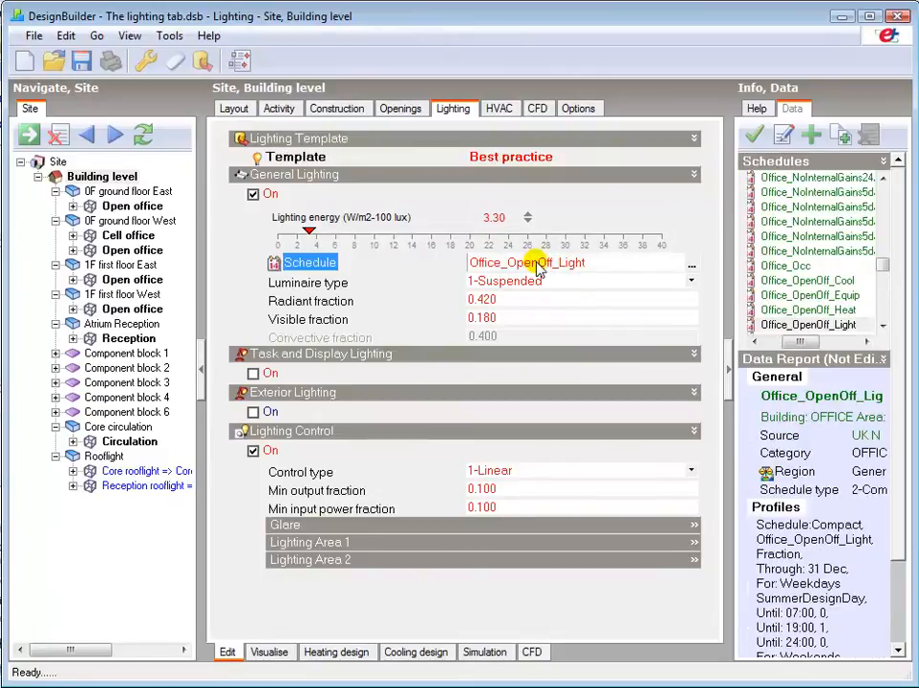
pyautogui.click(898, 254)
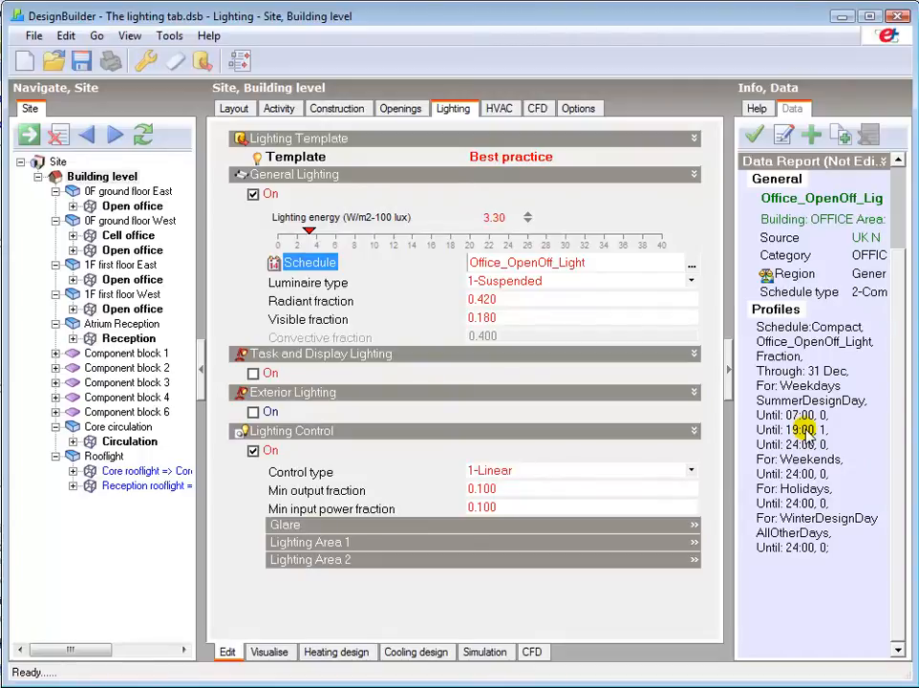
pyautogui.click(690, 280)
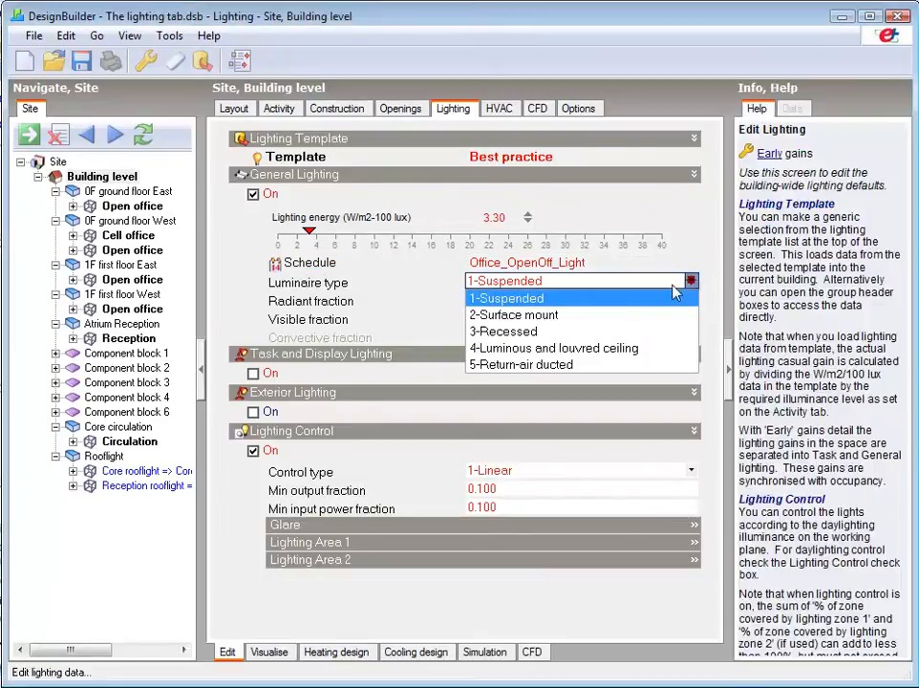
pyautogui.click(504, 318)
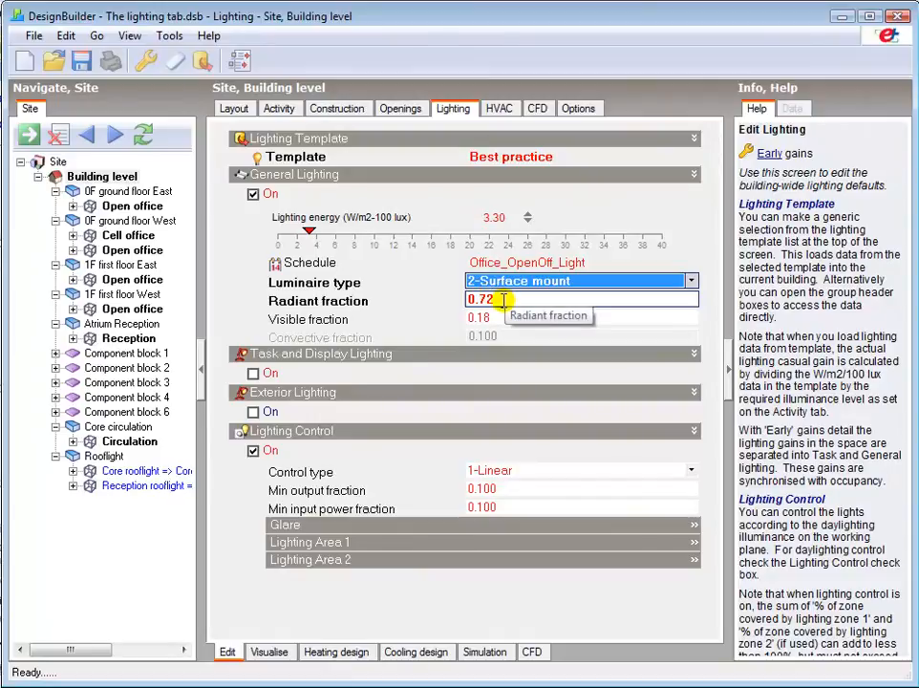
pyautogui.click(681, 281)
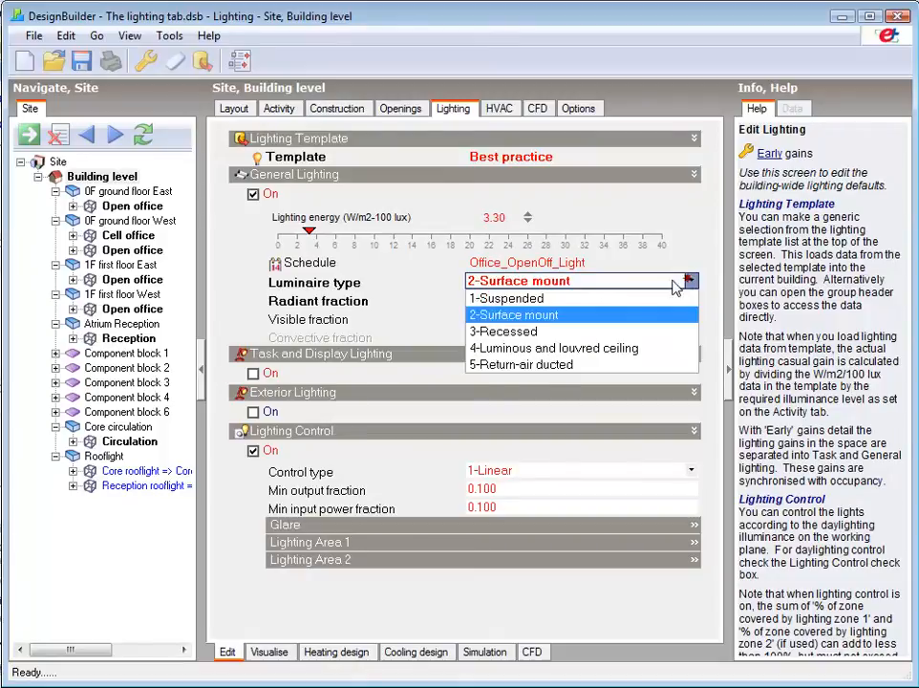
pyautogui.click(525, 300)
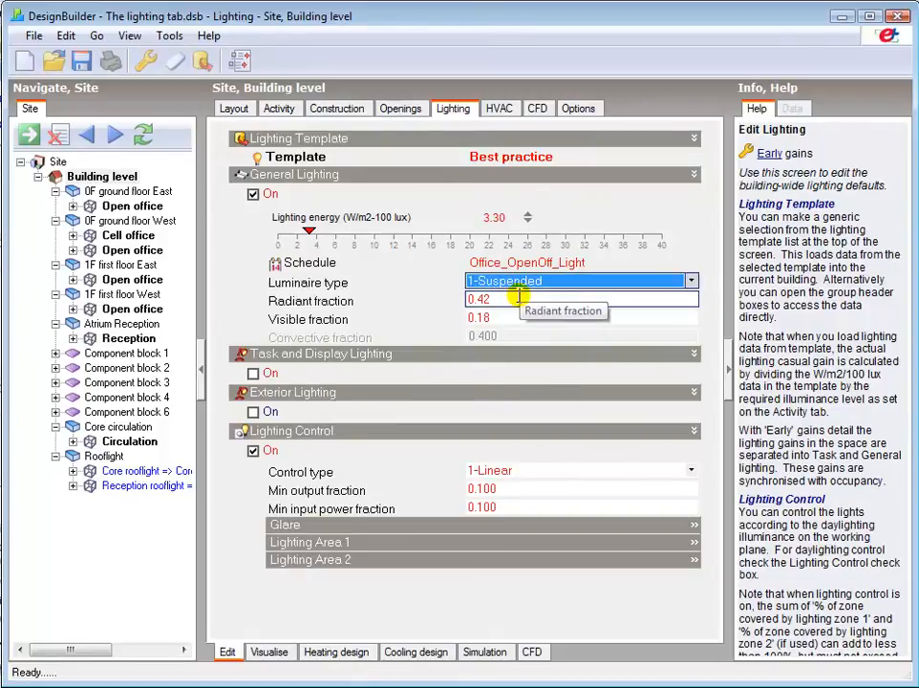
# Step: Try enabling task and display lighting and exterior lighting for the building, then switch both off again
pyautogui.click(253, 373)
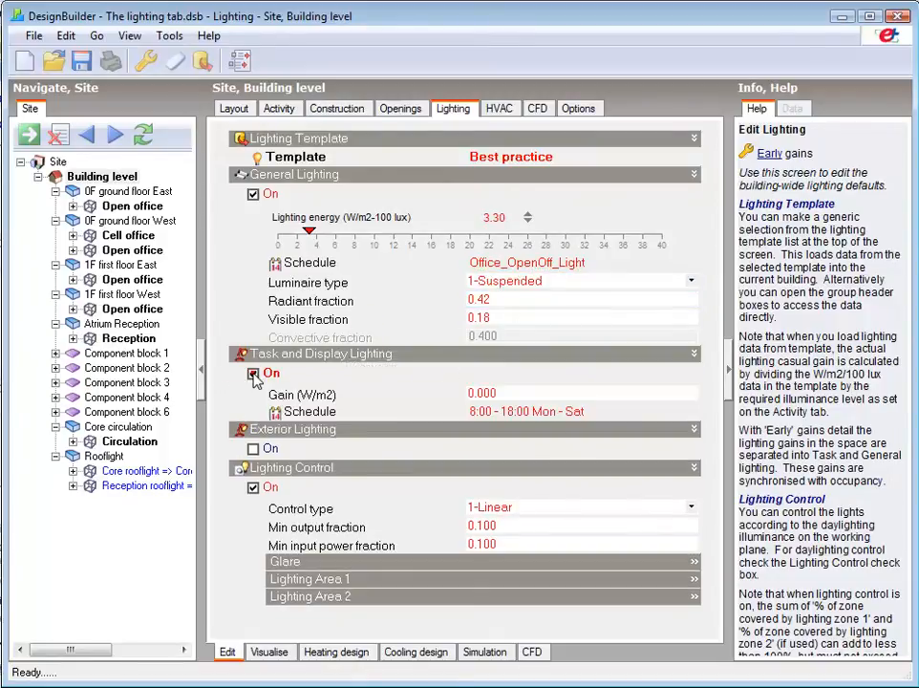
pyautogui.click(253, 448)
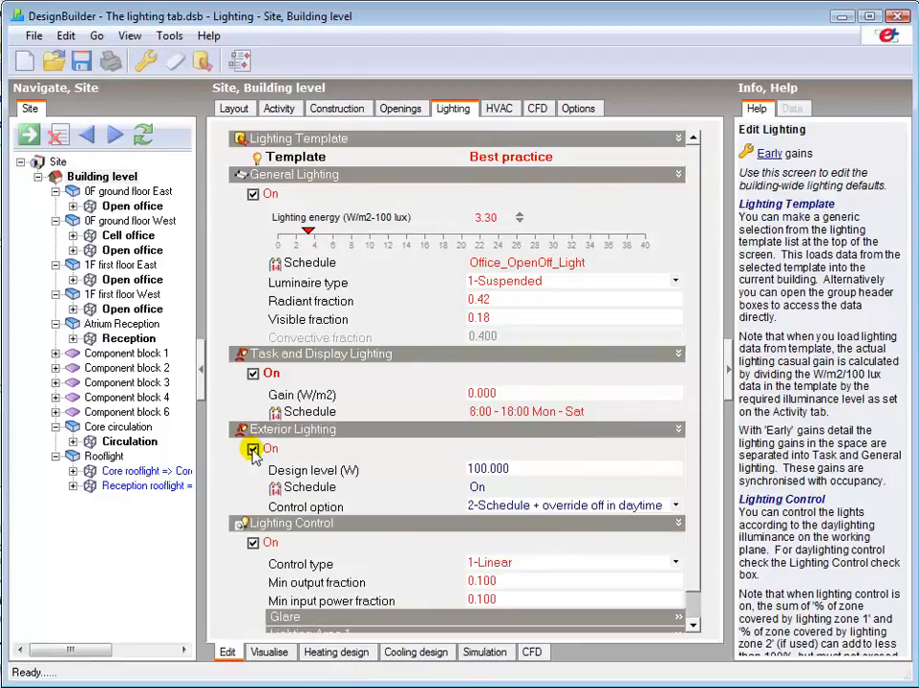
pyautogui.click(253, 449)
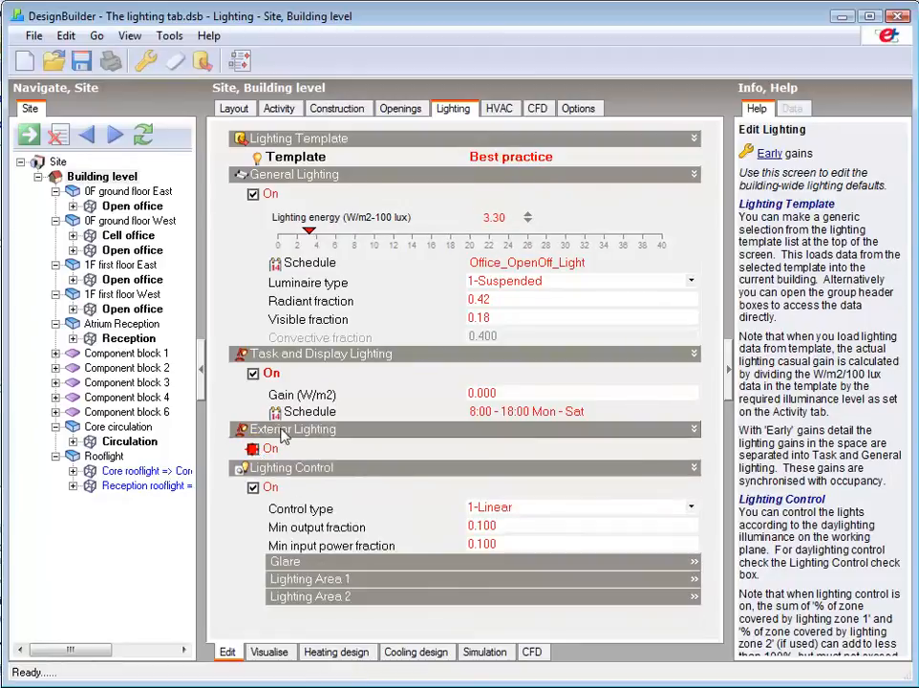
pyautogui.click(253, 374)
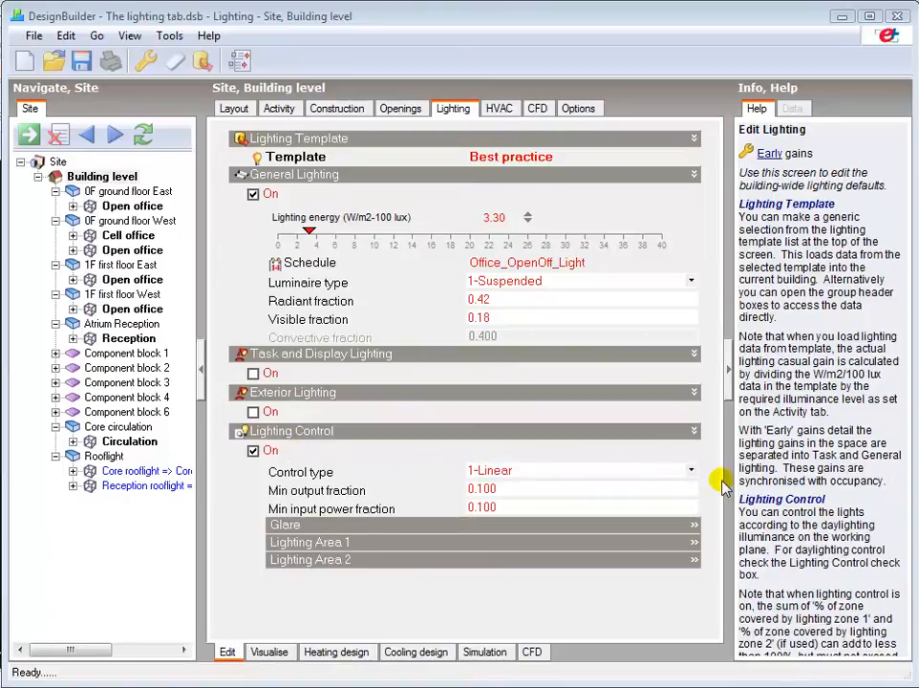
# Step: Examine the available lighting control types and read the help topic on Continuous, Continuous/Off and Stepped control
pyautogui.click(692, 470)
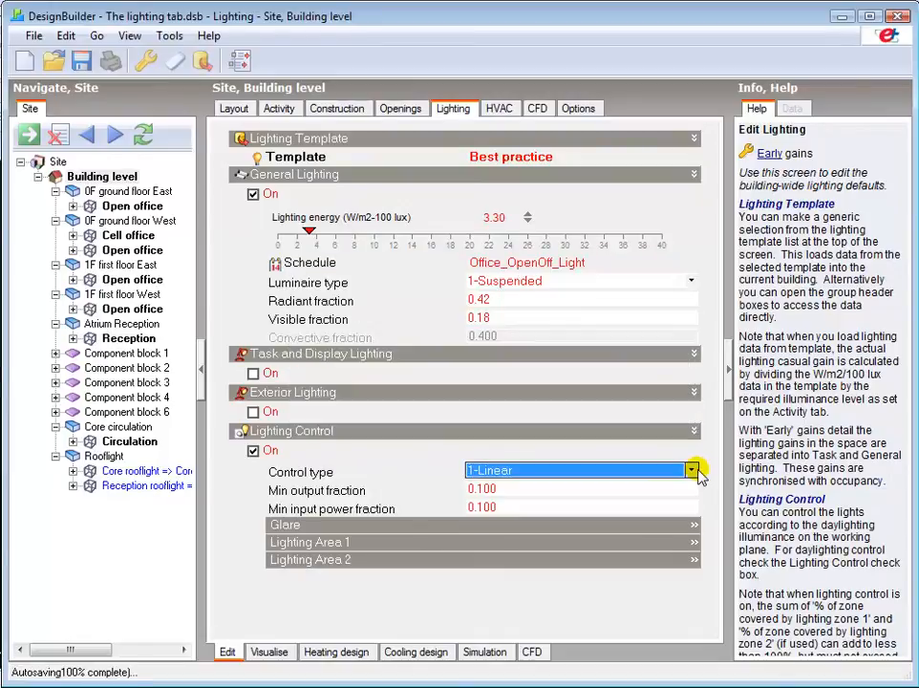
pyautogui.click(692, 470)
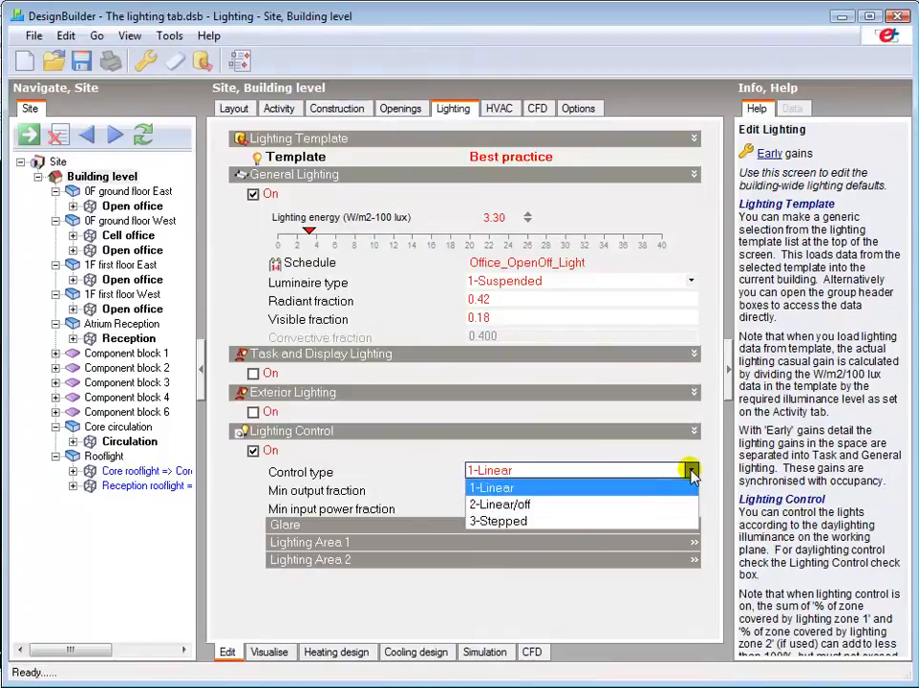
pyautogui.click(692, 471)
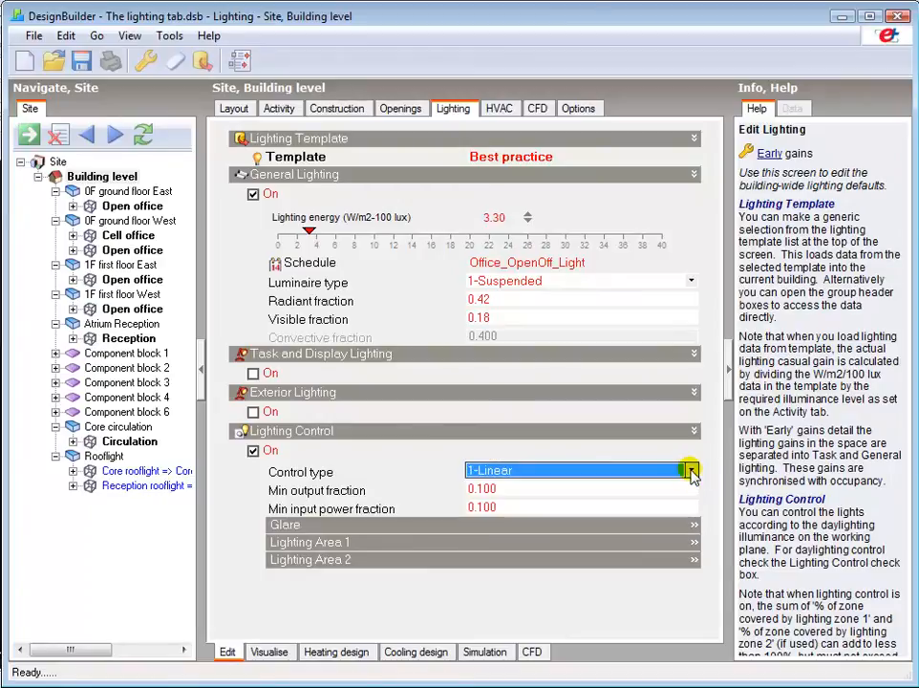
pyautogui.press('F1')
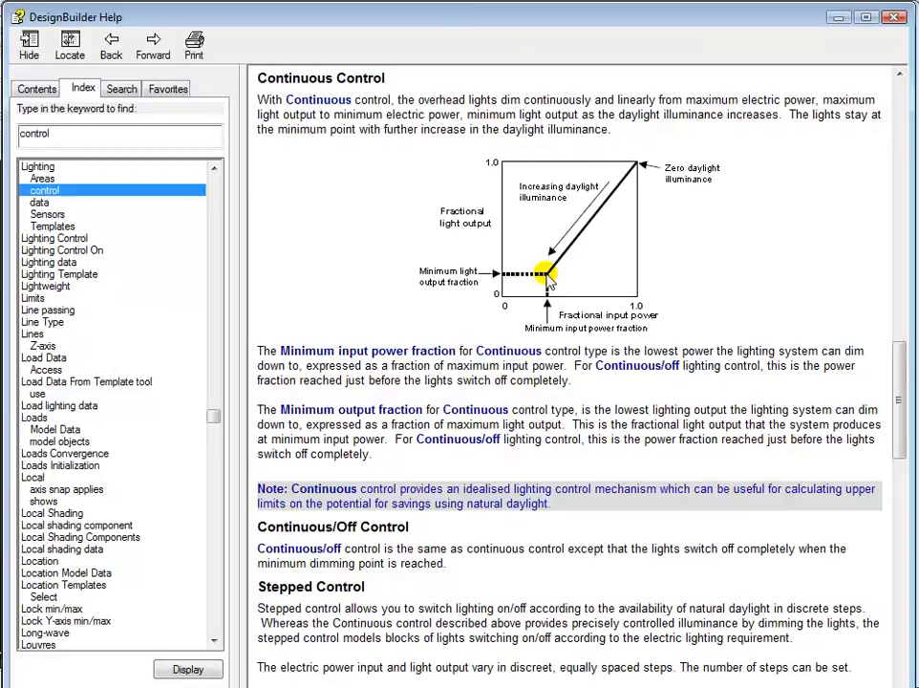
pyautogui.moveTo(898, 380); pyautogui.dragTo(898, 481)
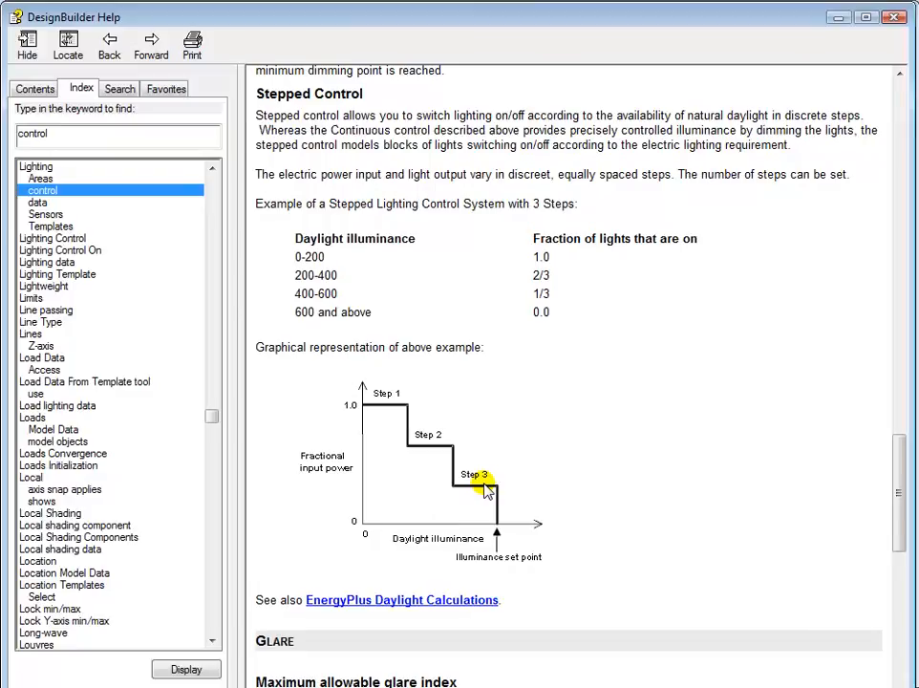
# Step: Try the 3-Stepped lighting control type and its number of steps, and set the building's control type to 2-Linear/off
pyautogui.click(838, 18)
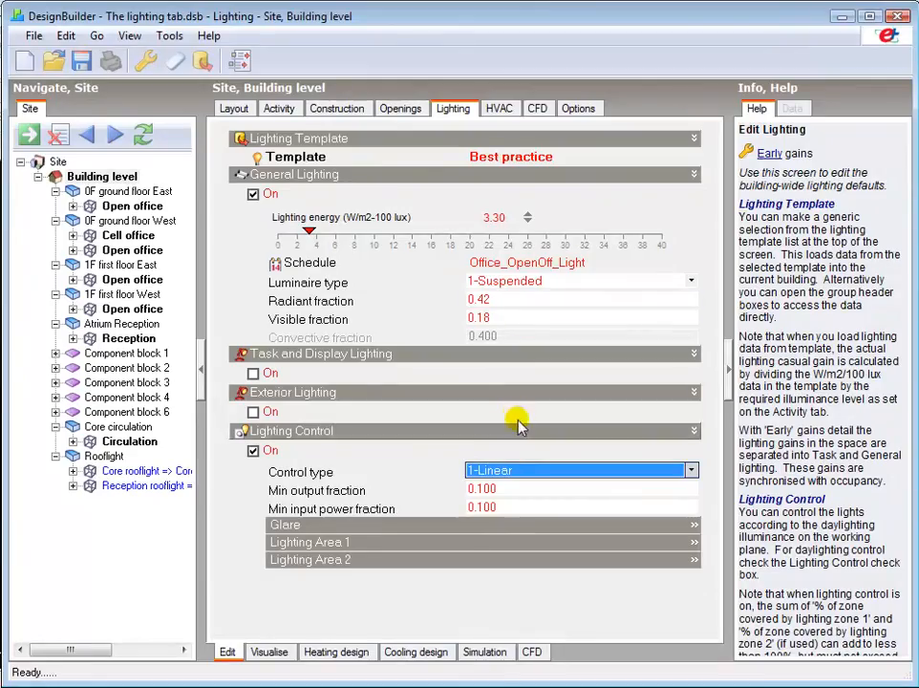
pyautogui.click(512, 471)
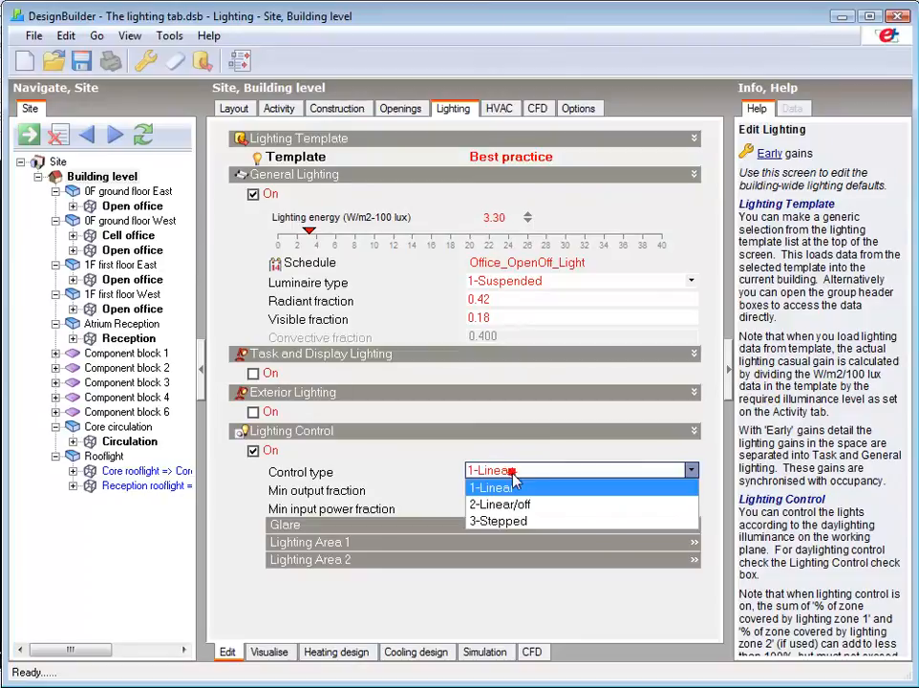
pyautogui.click(505, 521)
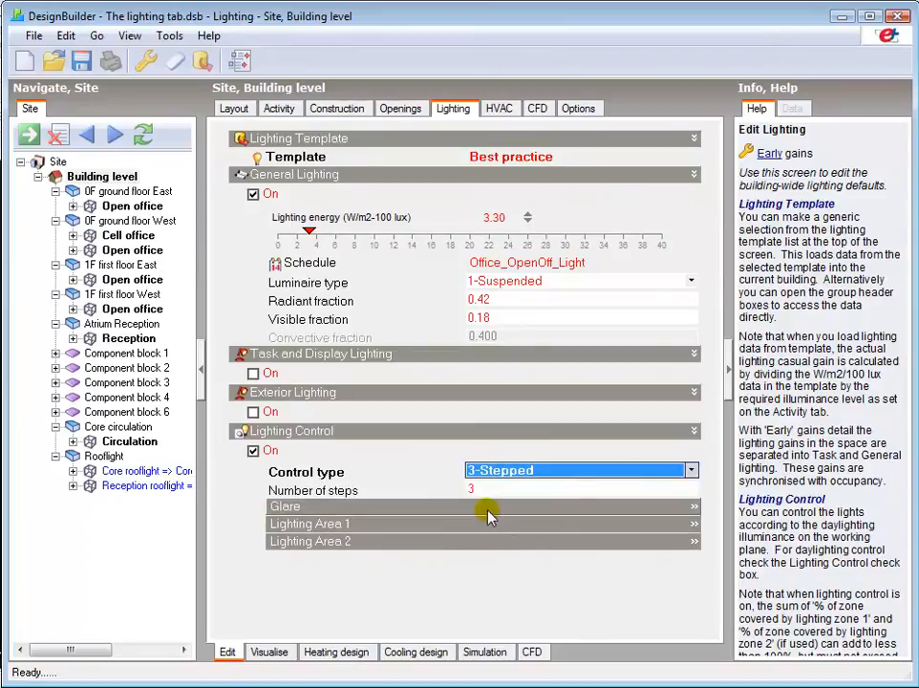
pyautogui.click(477, 488)
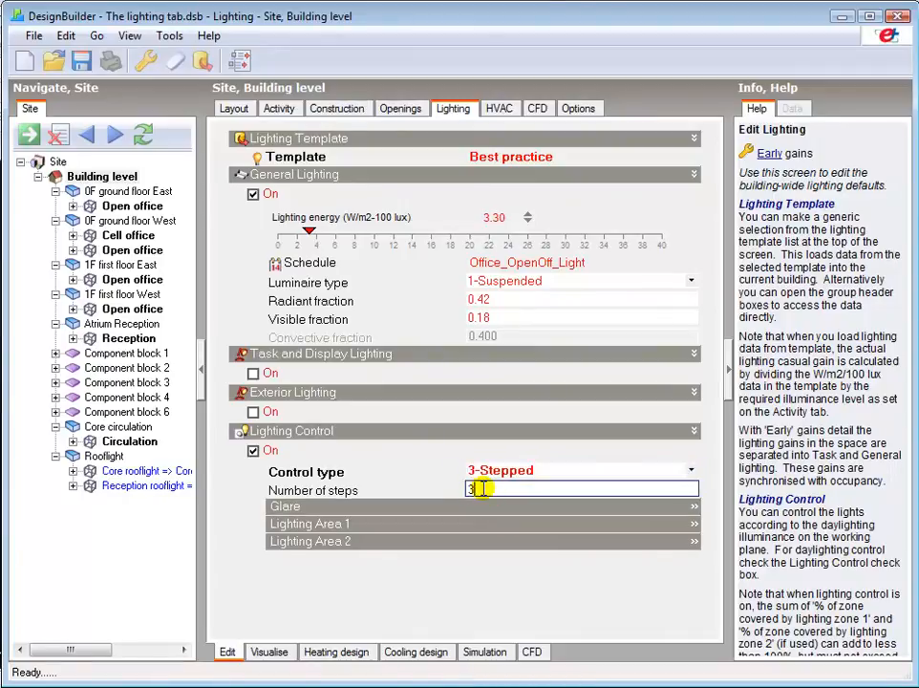
pyautogui.click(492, 472)
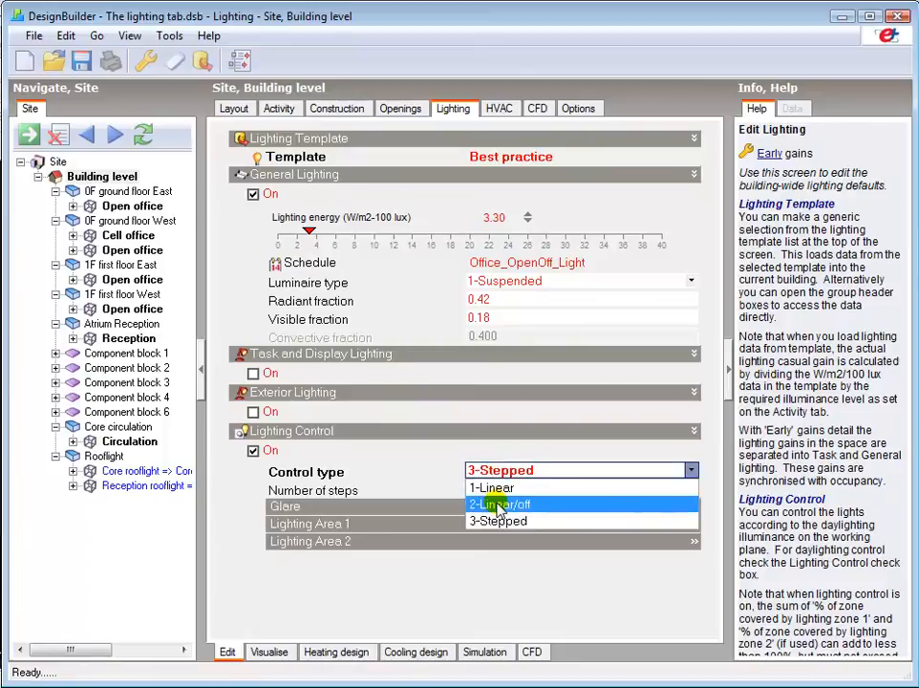
pyautogui.click(498, 506)
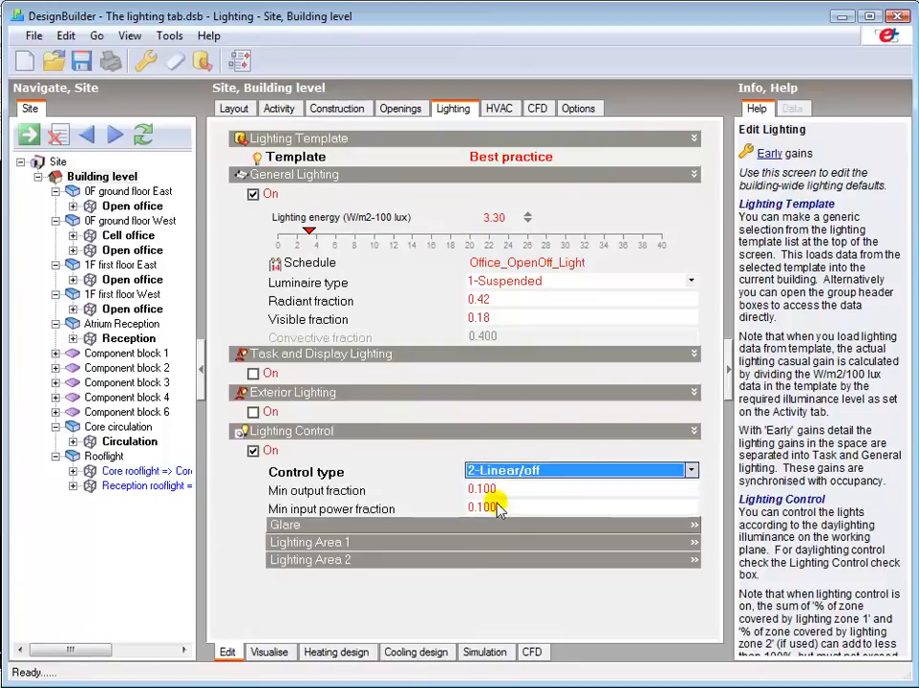
# Step: Examine the glare settings and the percentage of the zone covered by Lighting Area 1
pyautogui.click(311, 527)
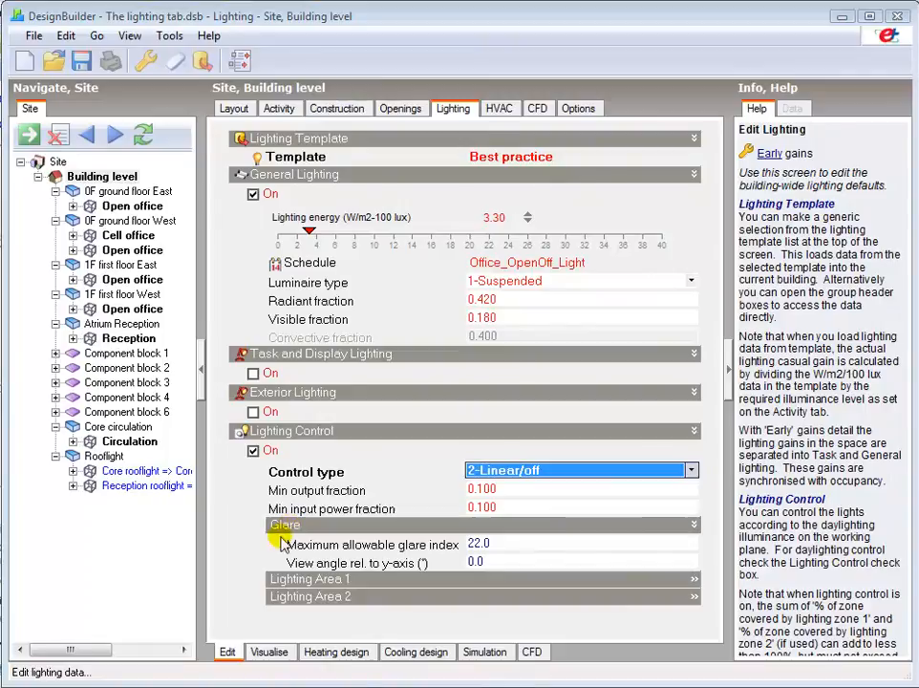
pyautogui.click(318, 580)
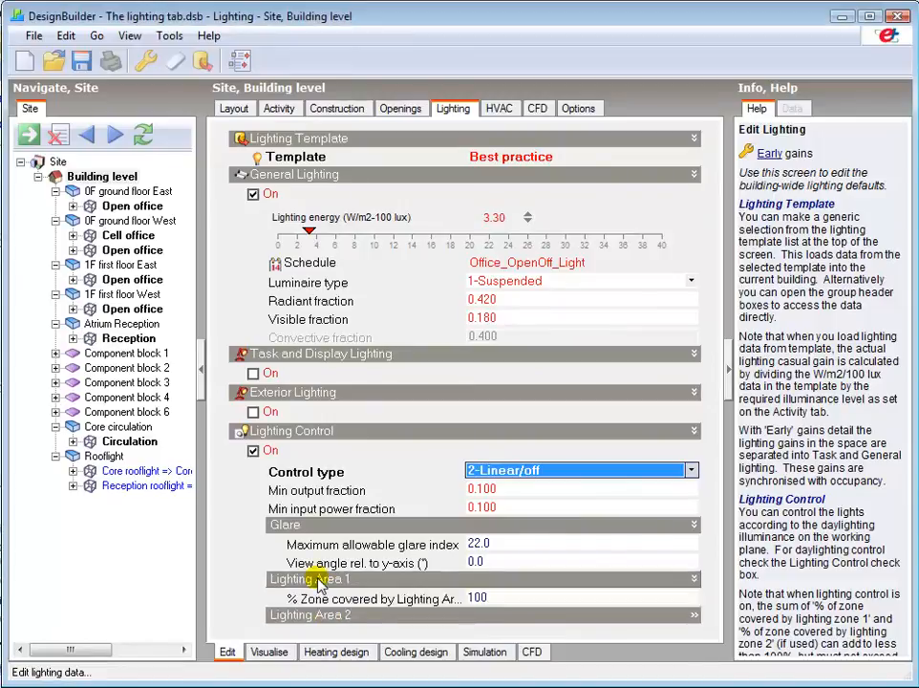
pyautogui.click(506, 598)
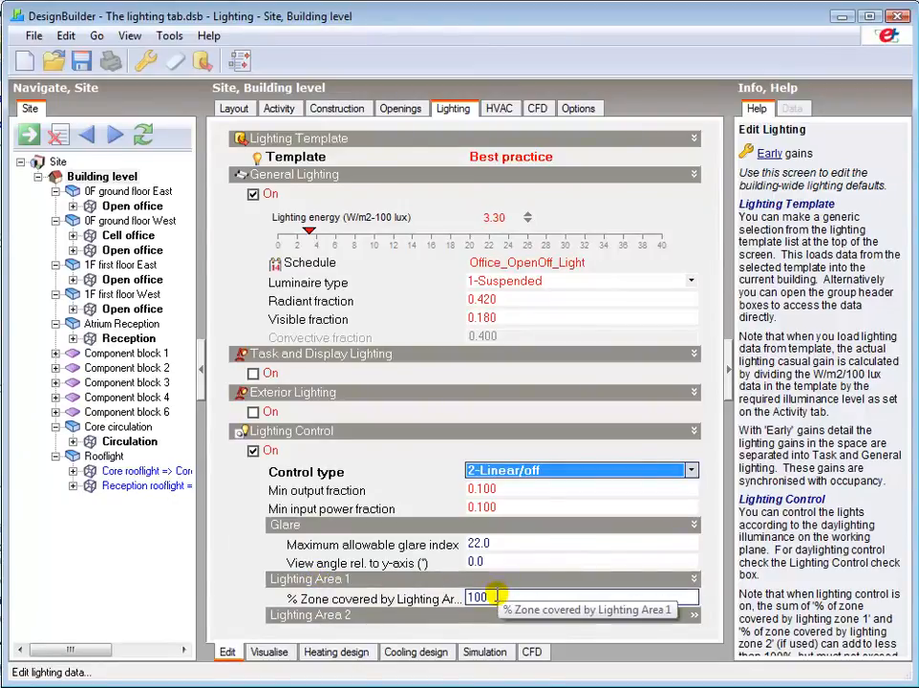
# Step: Examine the light sensor positions in the layouts of the ground floor East, ground floor West and first floor West open offices
pyautogui.click(234, 109)
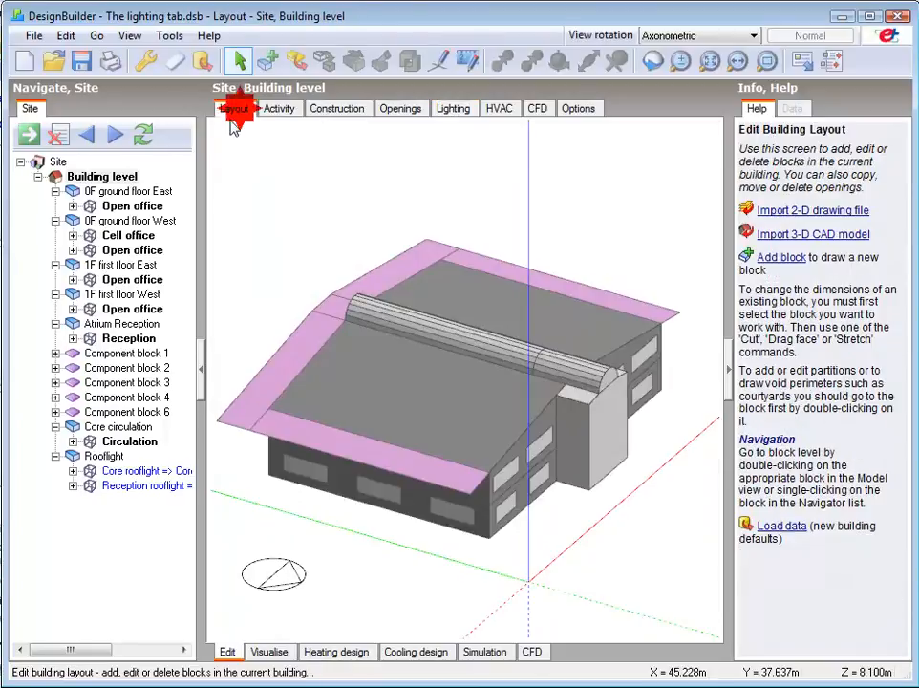
pyautogui.click(133, 207)
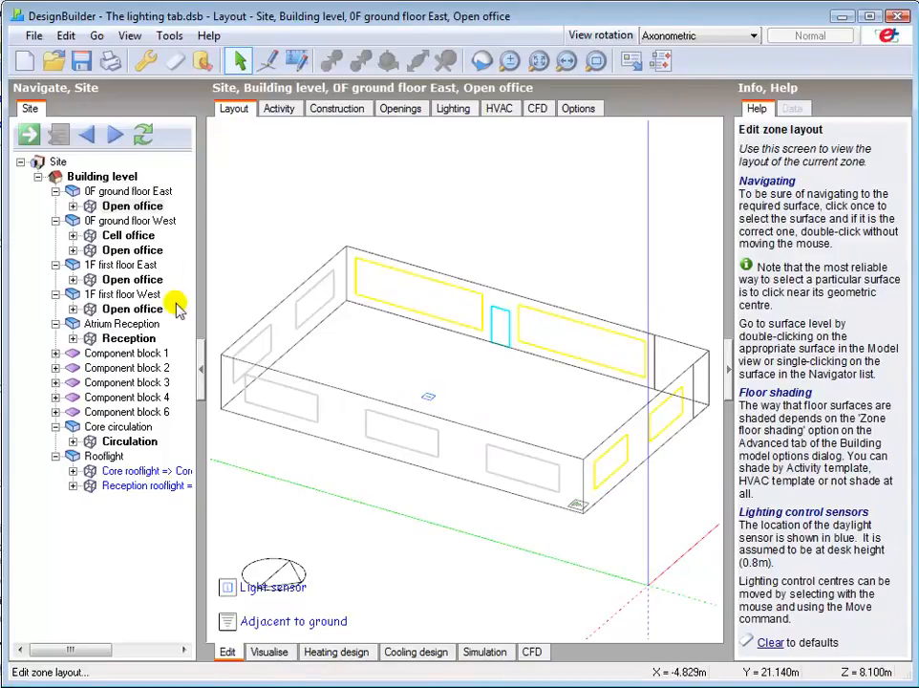
pyautogui.click(132, 251)
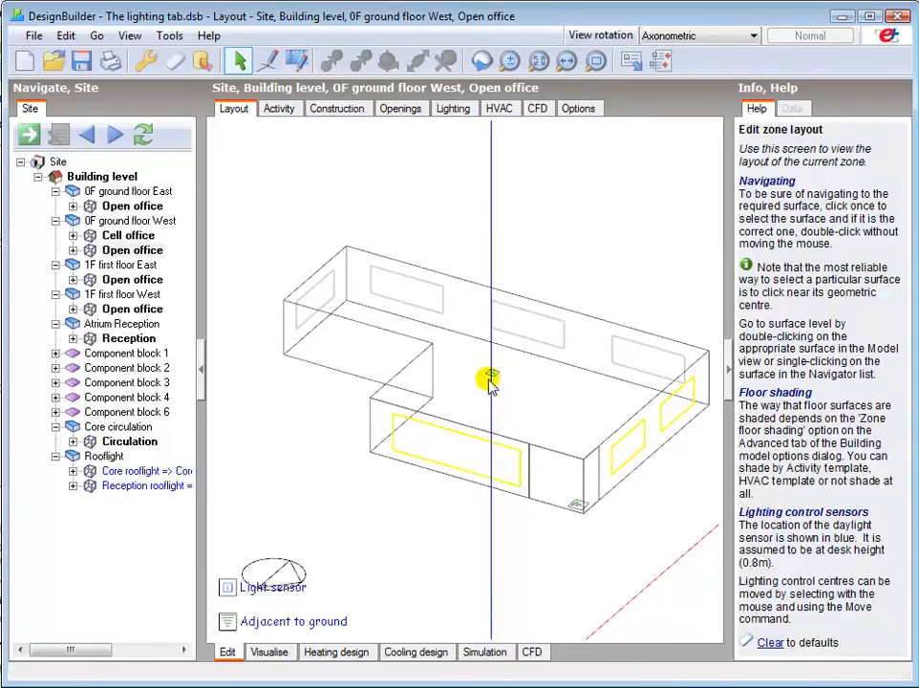
pyautogui.click(132, 309)
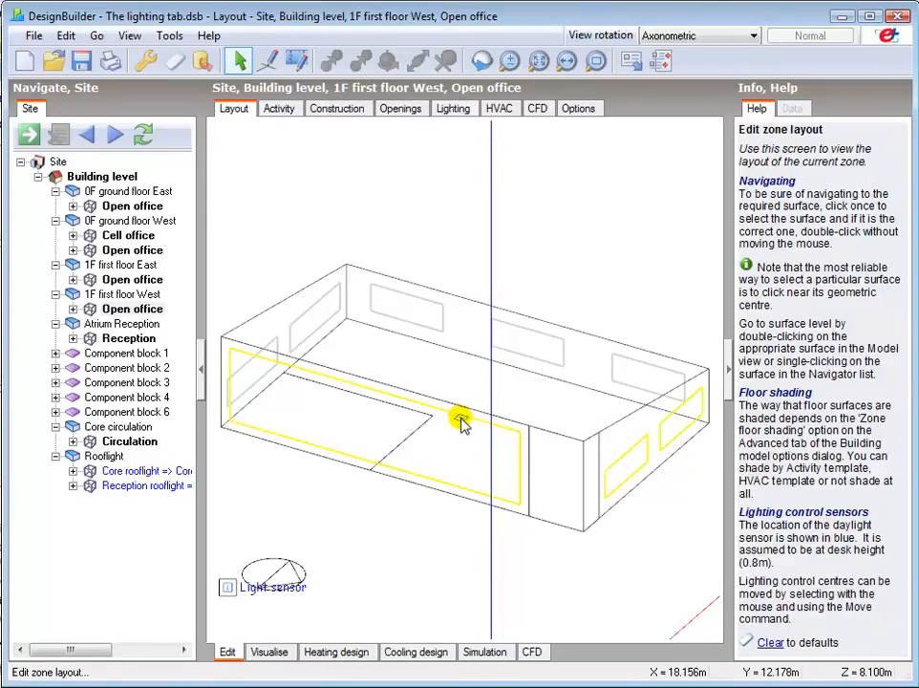
pyautogui.click(117, 179)
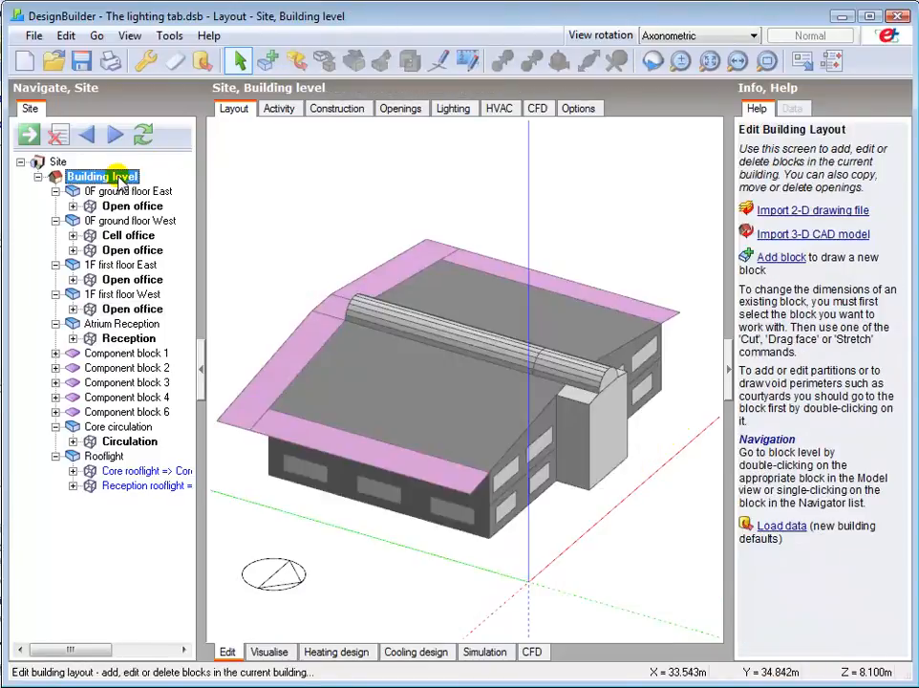
# Step: Examine the hourly simulation results for the building, comparing internal gains in the ground floor East, ground floor West and first floor West open offices
pyautogui.click(485, 651)
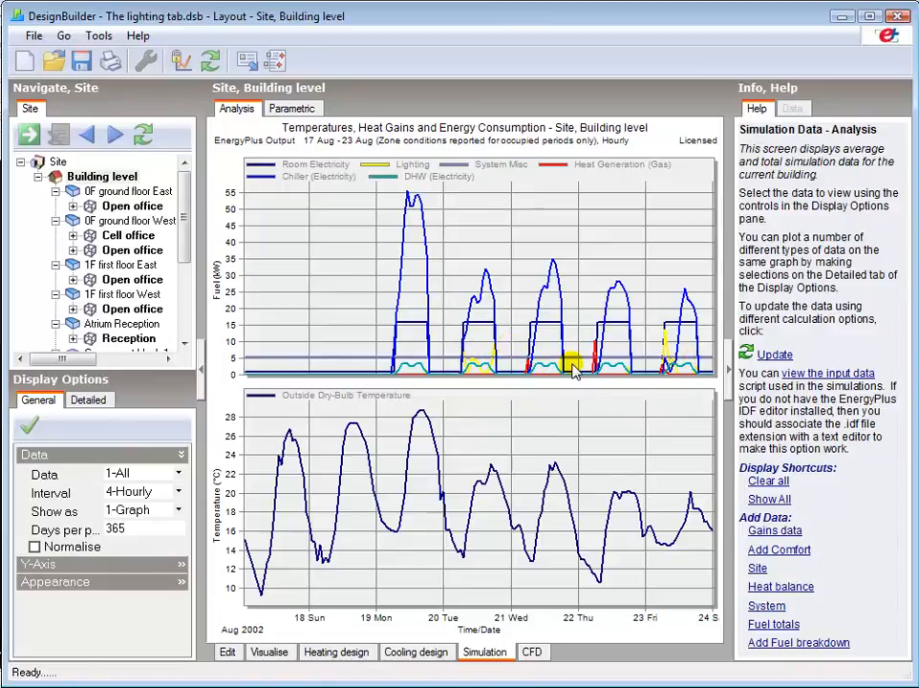
pyautogui.click(127, 205)
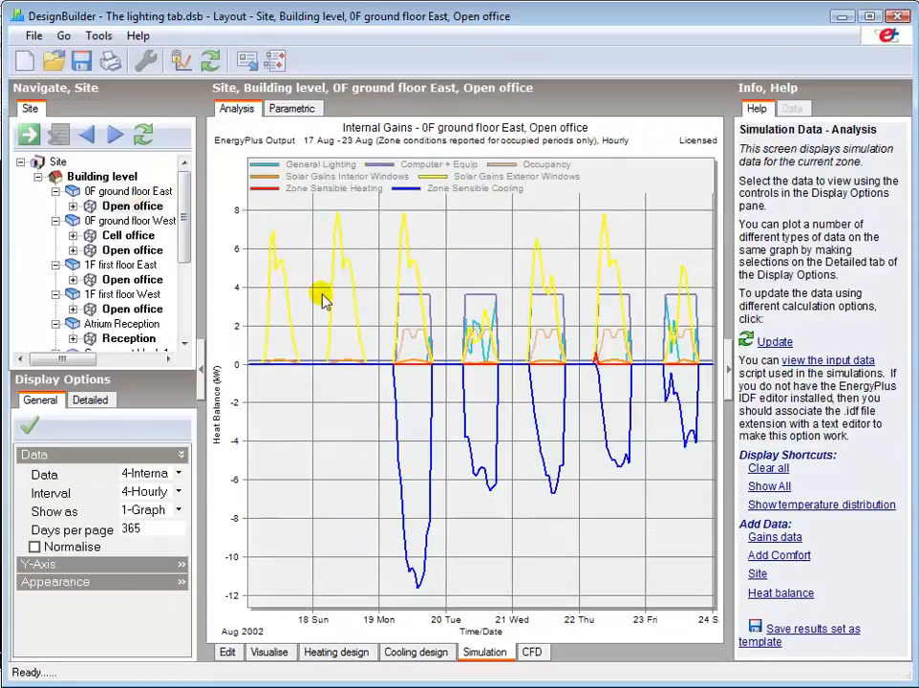
pyautogui.moveTo(432, 352)
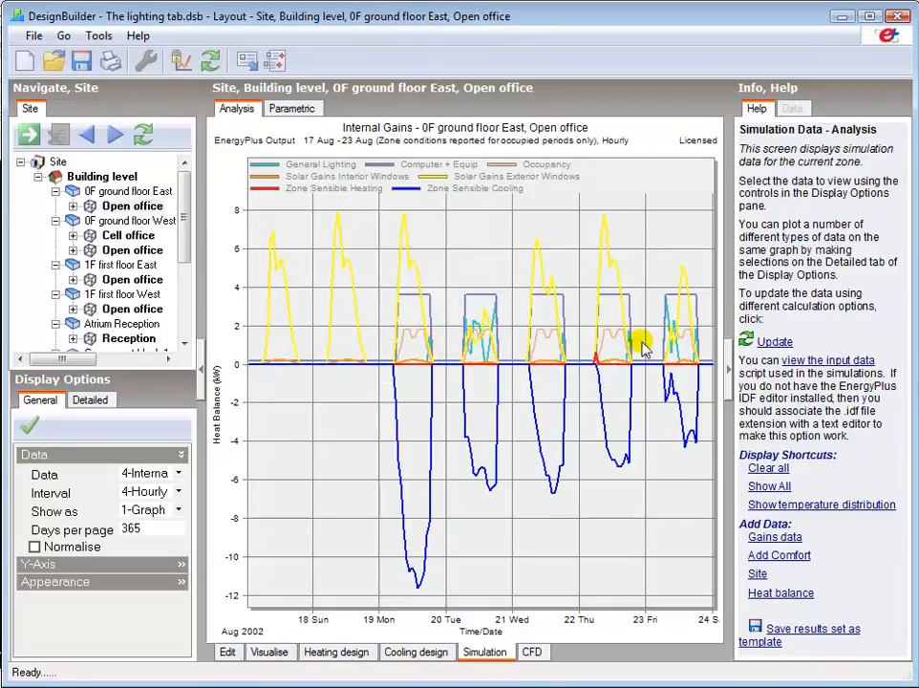
pyautogui.click(144, 251)
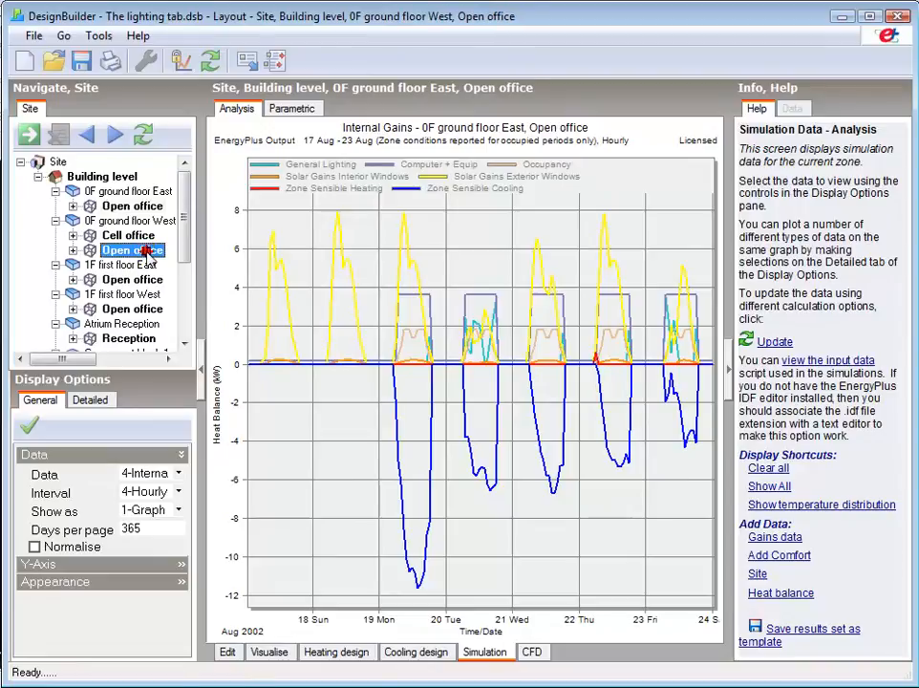
pyautogui.click(134, 309)
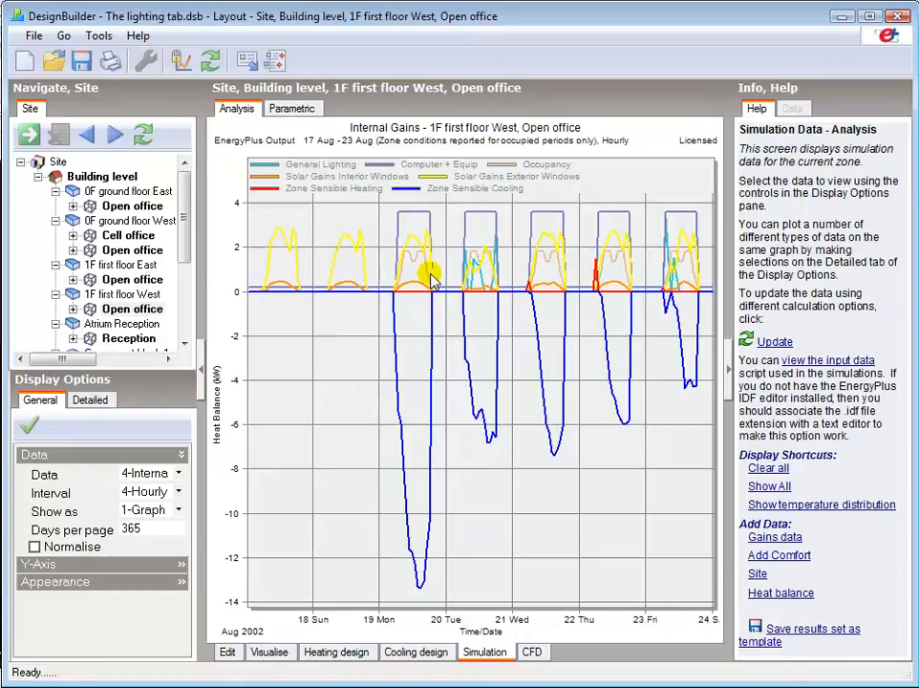
pyautogui.click(133, 204)
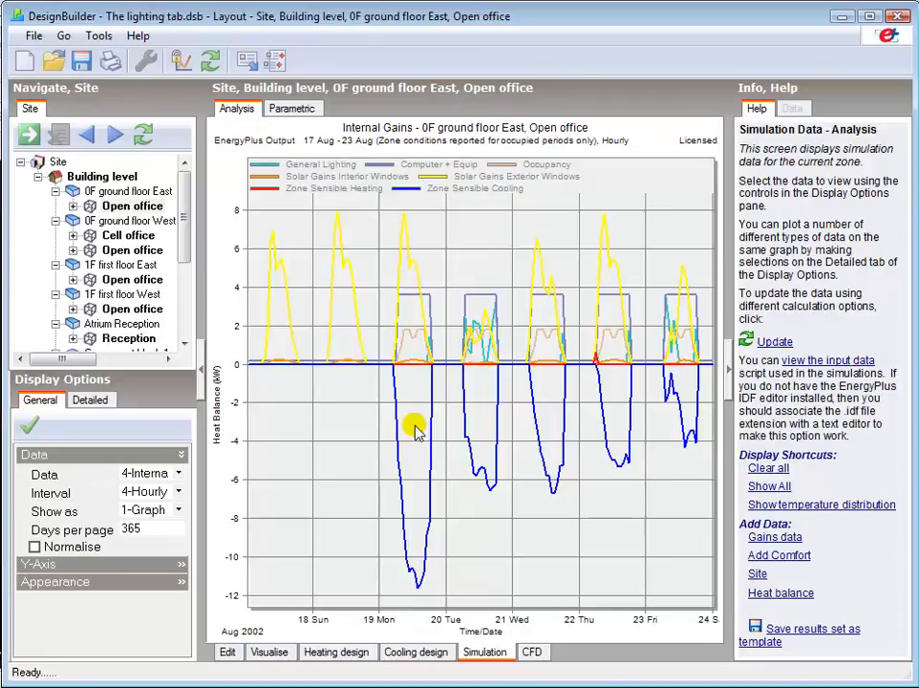
# Step: Enable the second lighting area in the lighting control data of the 0F ground floor West open office
pyautogui.click(227, 653)
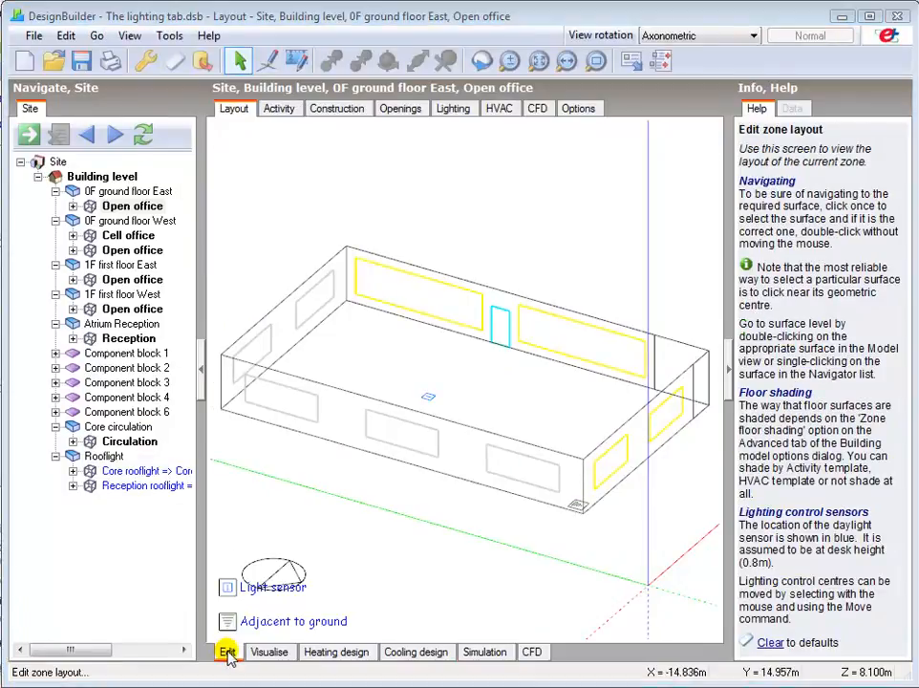
pyautogui.click(130, 177)
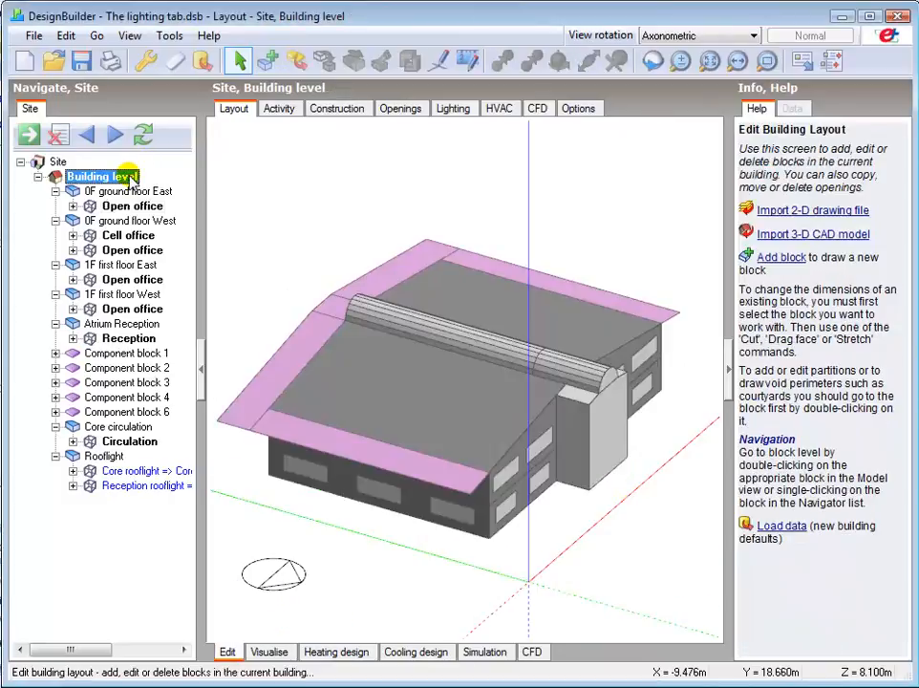
pyautogui.click(455, 110)
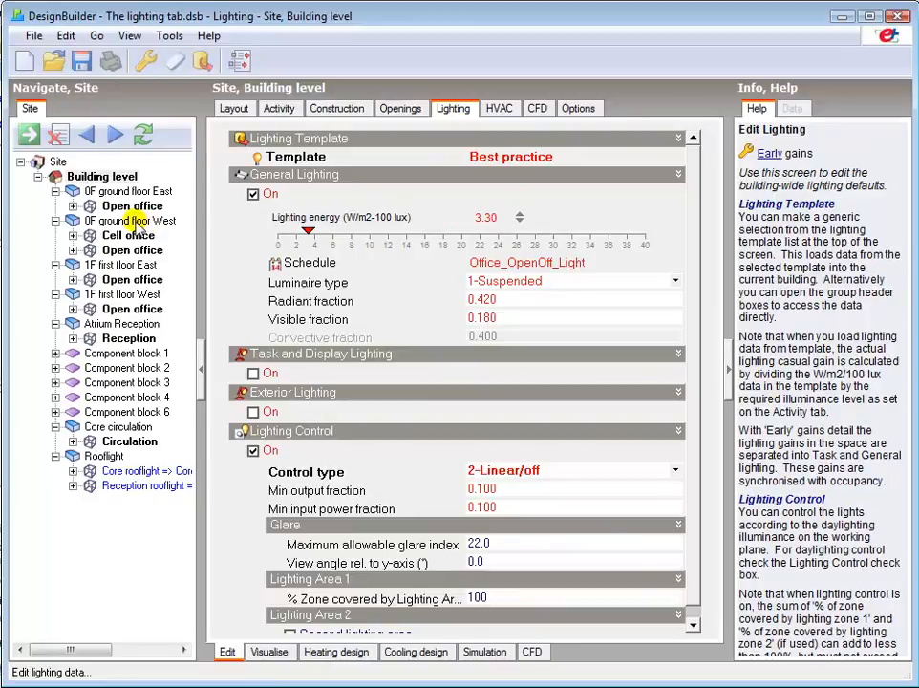
pyautogui.click(134, 251)
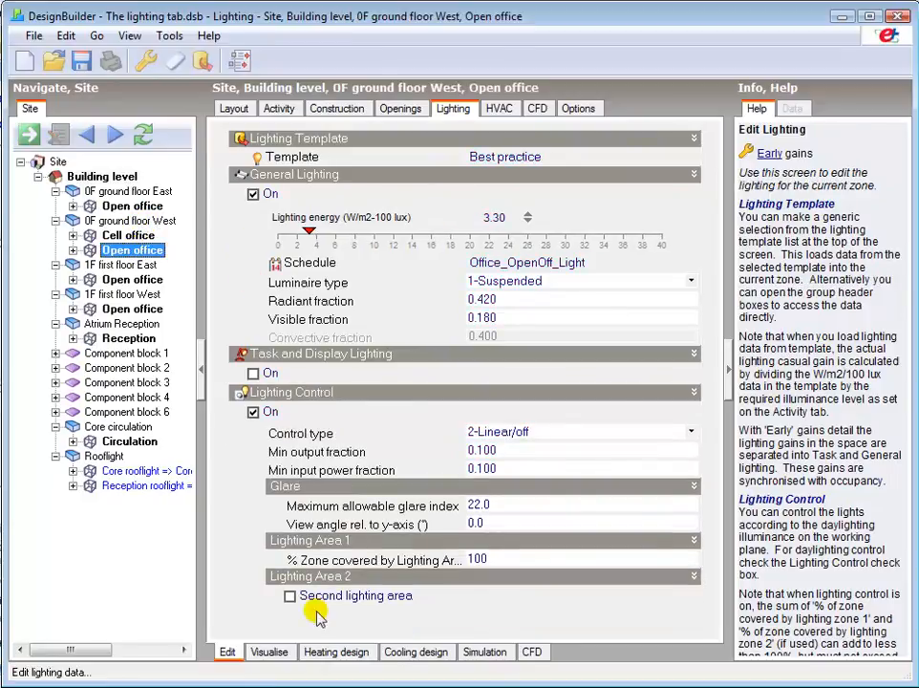
pyautogui.click(289, 596)
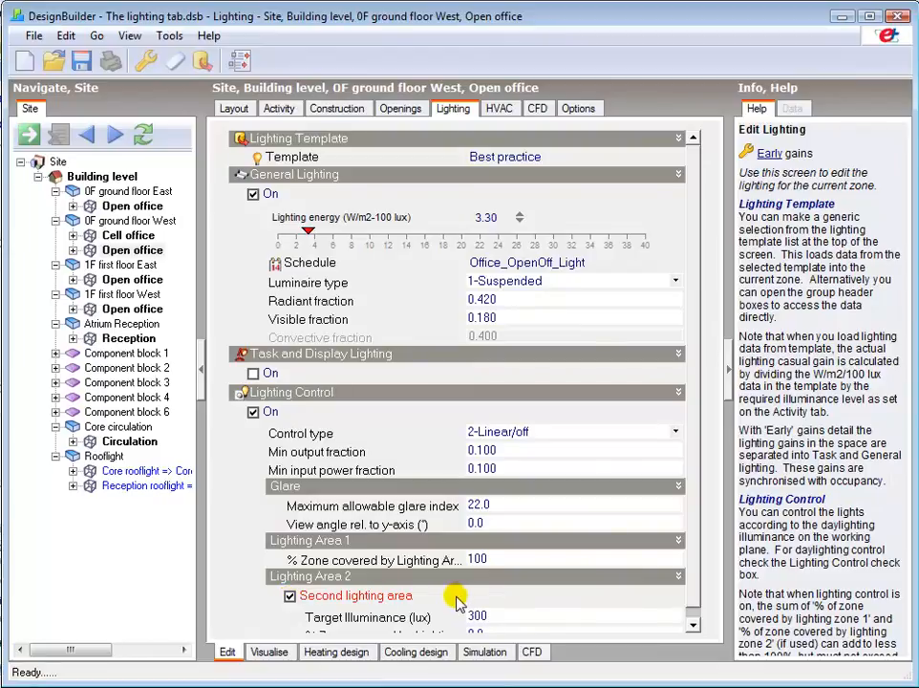
# Step: Set the target illuminance of Lighting Area 2 to 500 lux
pyautogui.click(693, 624)
pyautogui.click(477, 541)
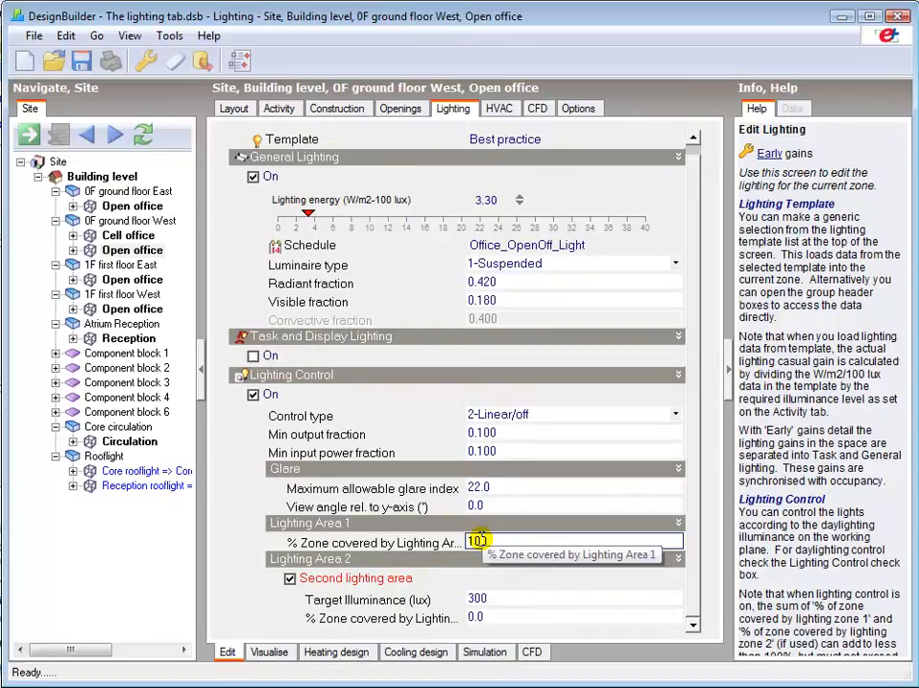
pyautogui.click(475, 599)
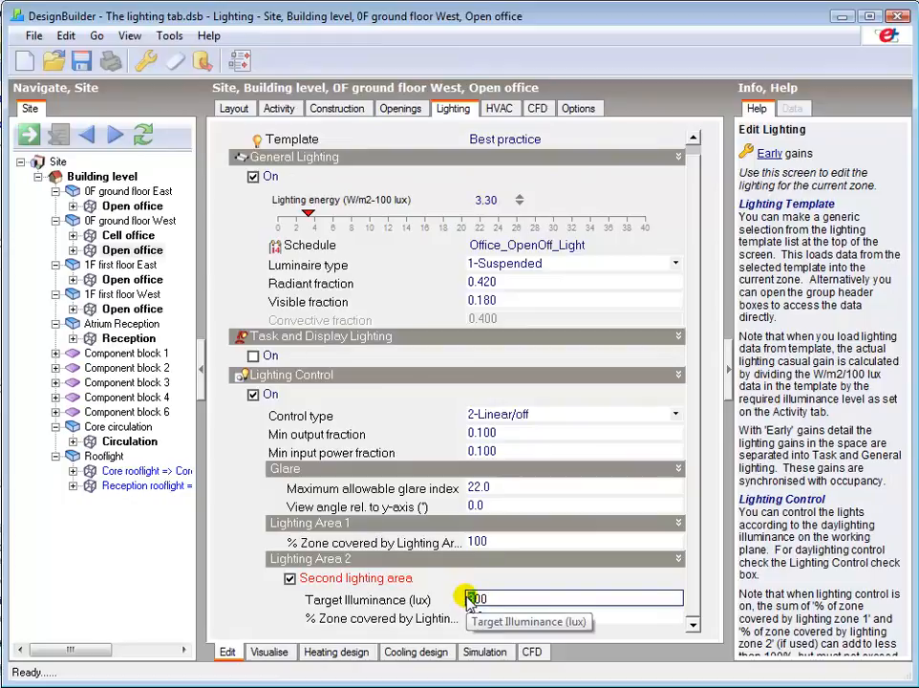
pyautogui.write('5')
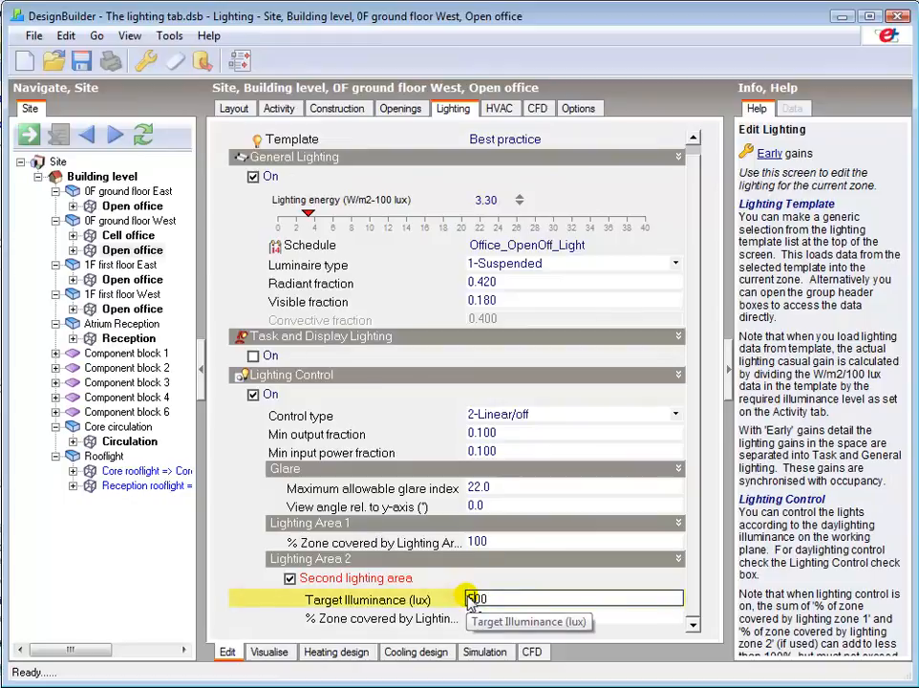
# Step: Set the zone coverage to 60 % for Lighting Area 1 and 40 % for Lighting Area 2
pyautogui.click(474, 542)
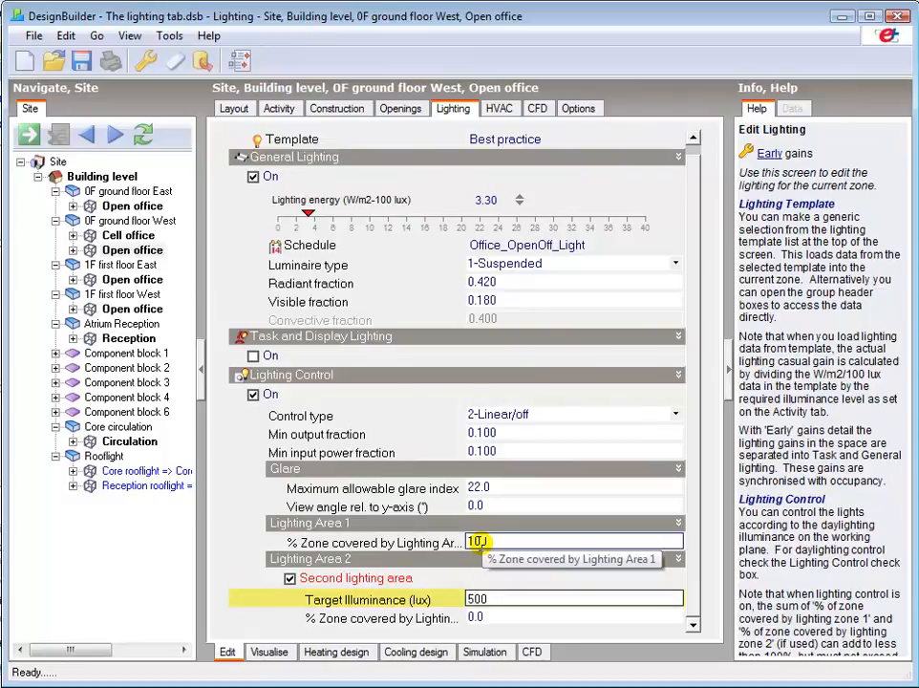
pyautogui.doubleClick(476, 542)
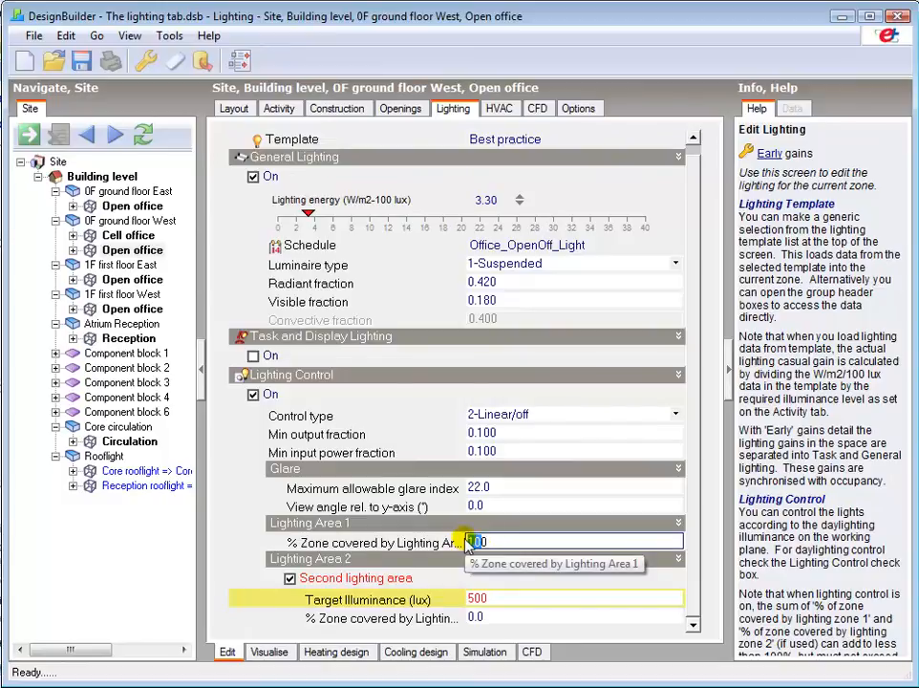
pyautogui.write('60')
pyautogui.doubleClick(476, 617)
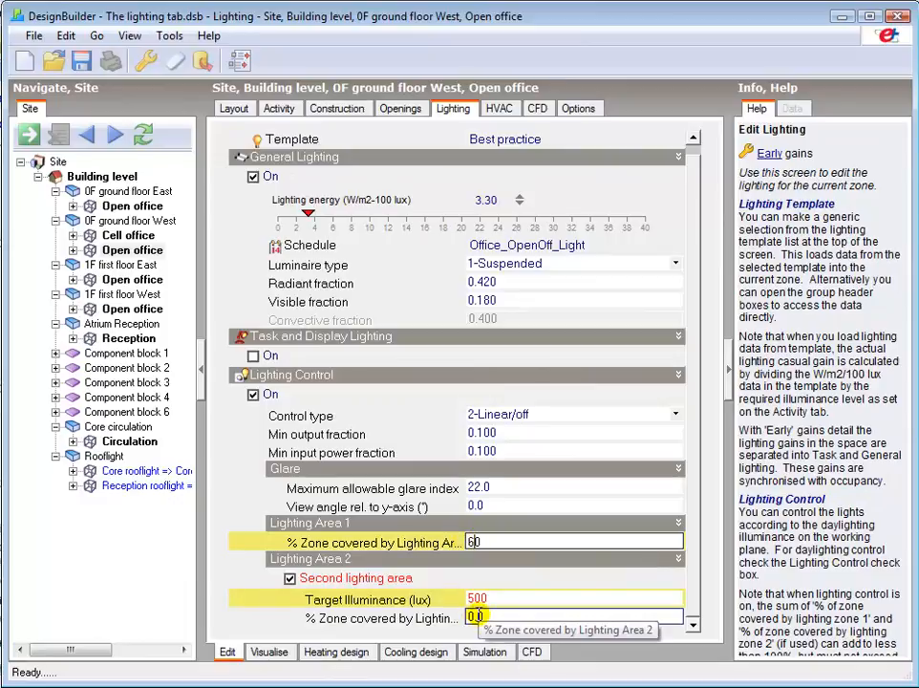
pyautogui.press('BackSpace')
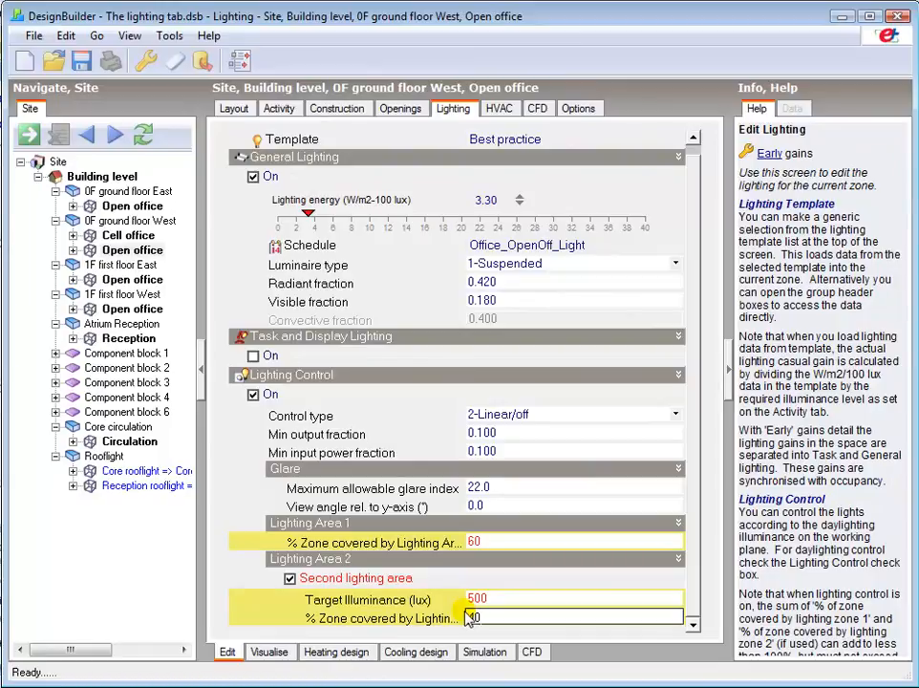
# Step: Show the layout of the 0F ground floor West open office in plan view
pyautogui.click(234, 109)
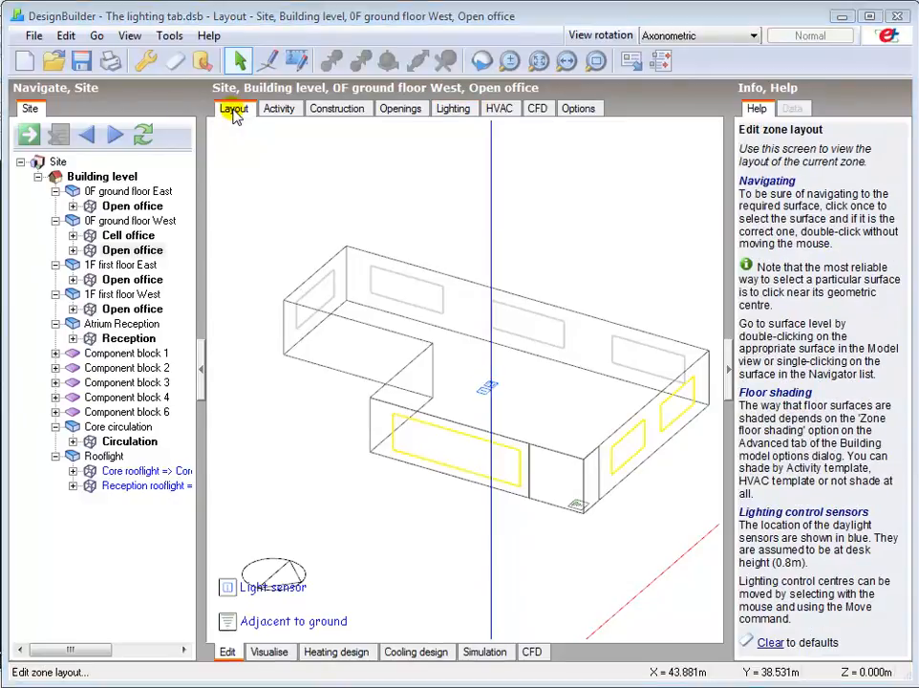
pyautogui.click(669, 36)
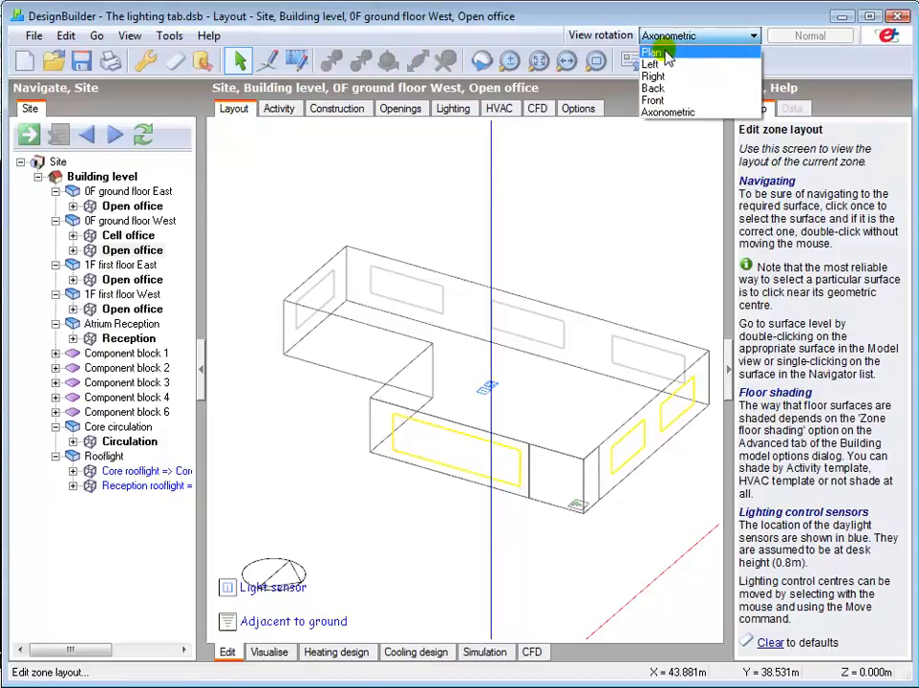
pyautogui.click(667, 54)
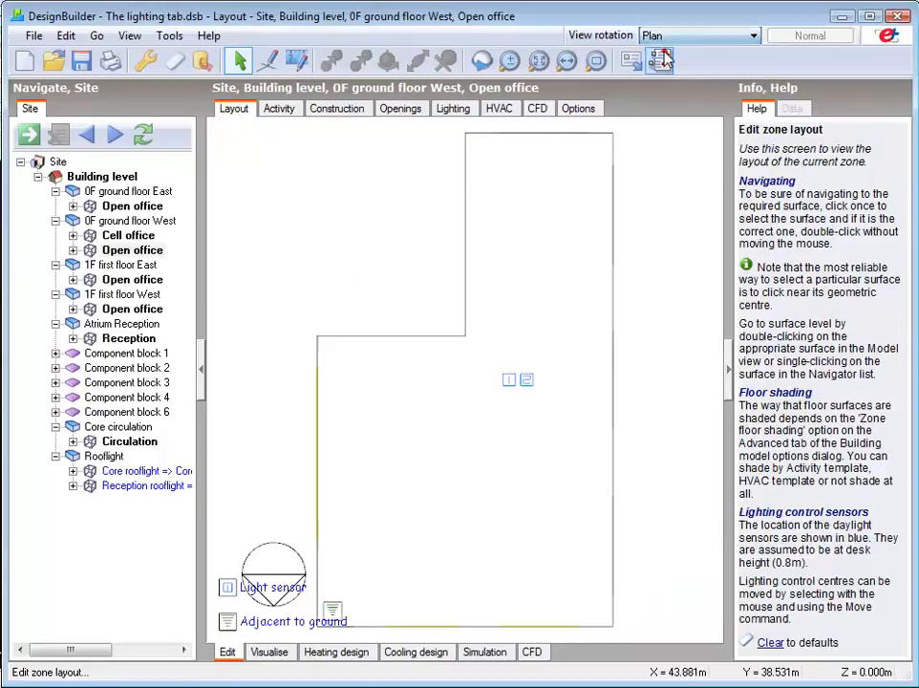
# Step: Move light sensor 1 down into the middle of the wide lower part of the open office, then end the move
pyautogui.rightClick(513, 381)
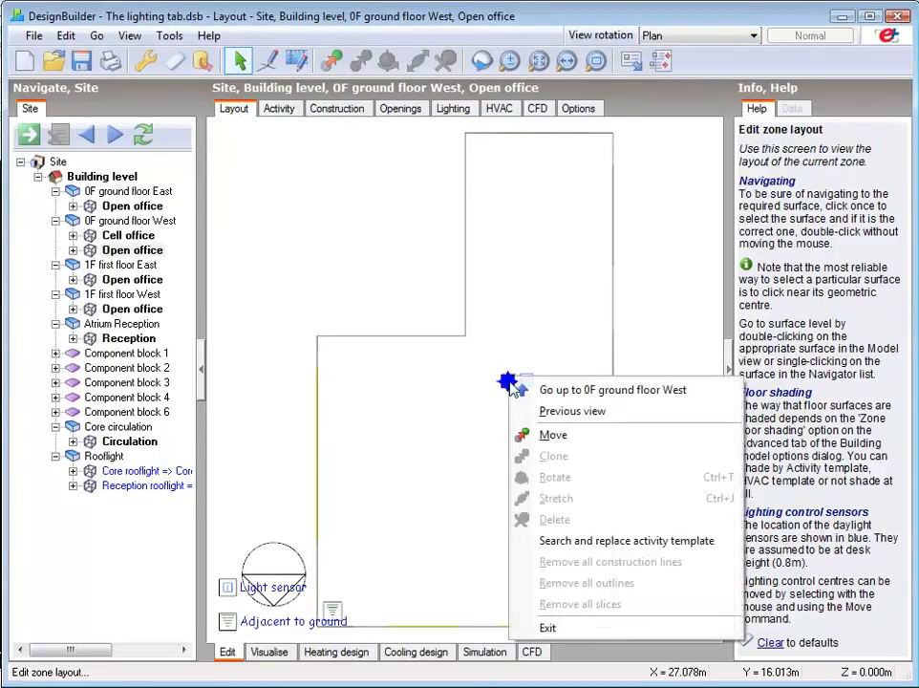
pyautogui.click(544, 435)
pyautogui.click(508, 381)
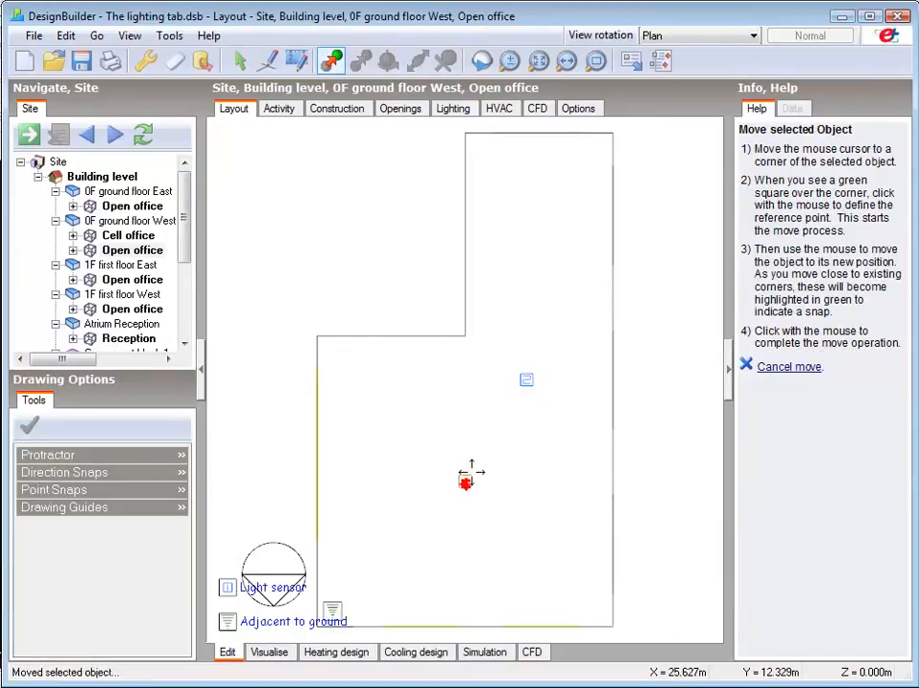
pyautogui.rightClick(497, 442)
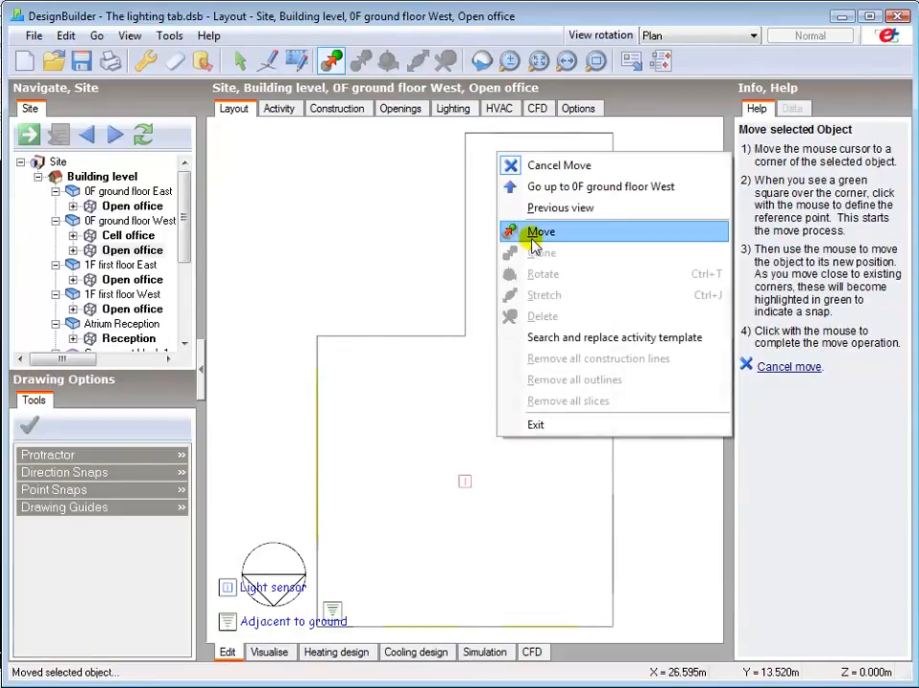
pyautogui.click(531, 164)
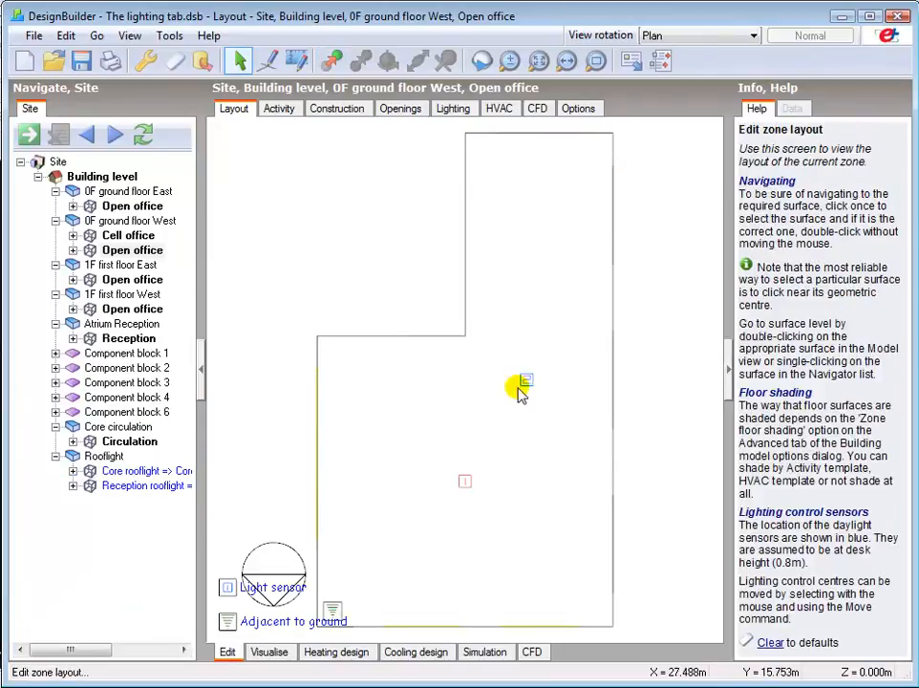
# Step: Move light sensor 2 about 5.9 m up into the middle of the narrow upper part of the open office
pyautogui.rightClick(528, 382)
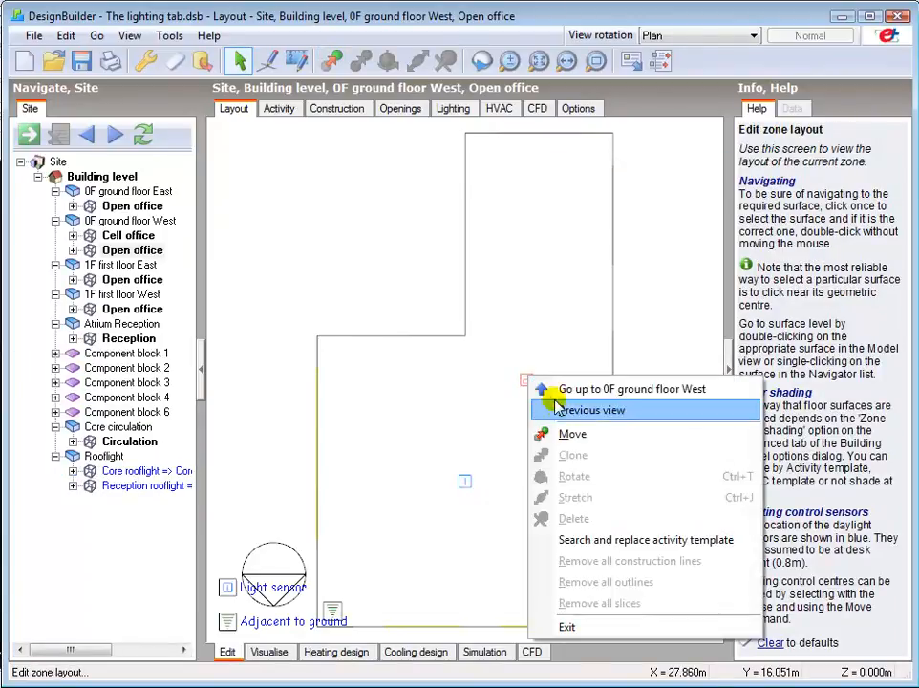
pyautogui.click(569, 434)
pyautogui.click(528, 381)
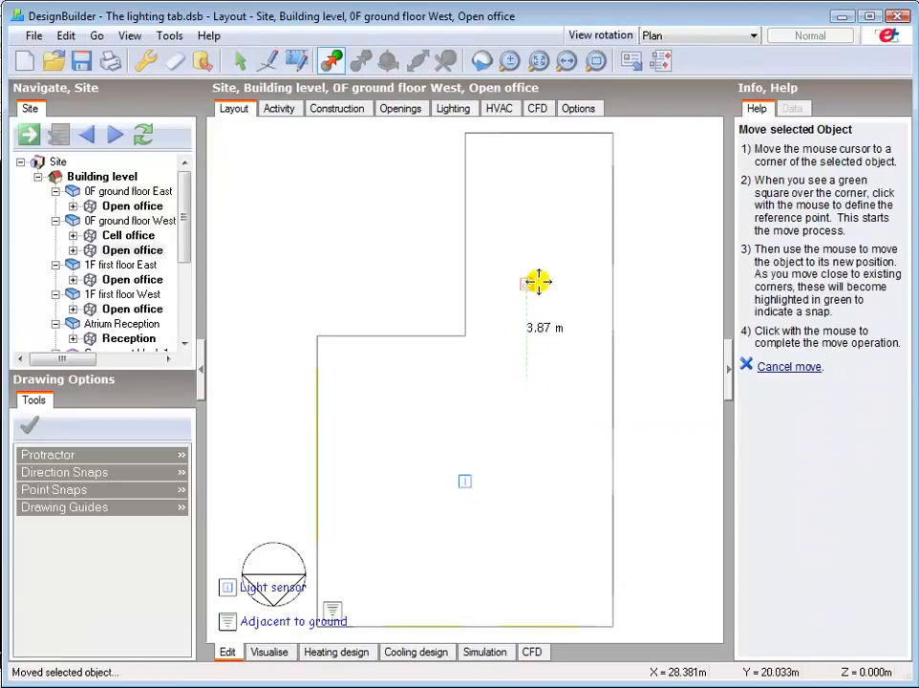
pyautogui.click(543, 227)
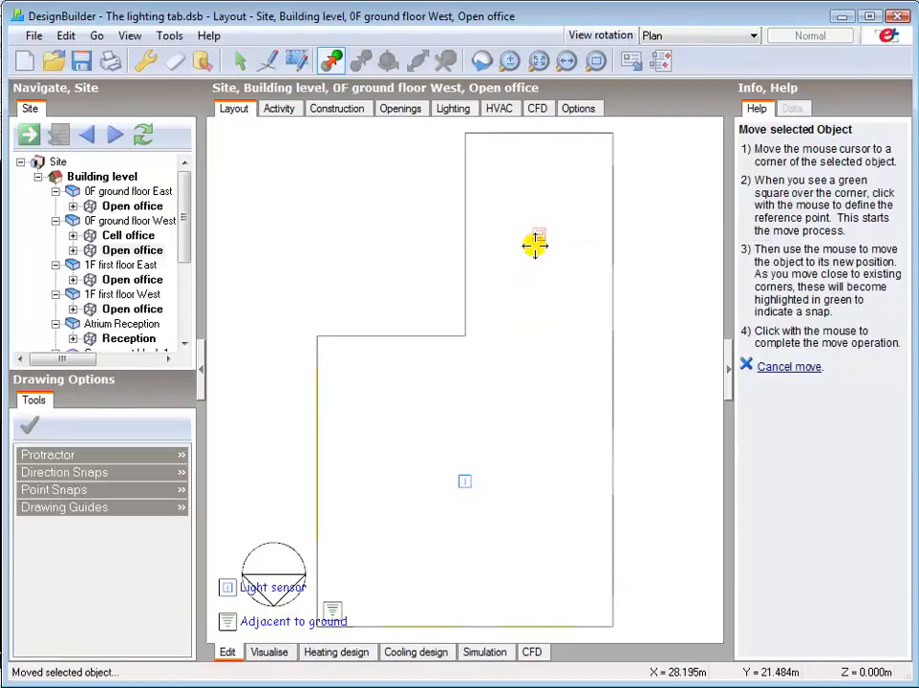
pyautogui.rightClick(537, 245)
pyautogui.click(584, 256)
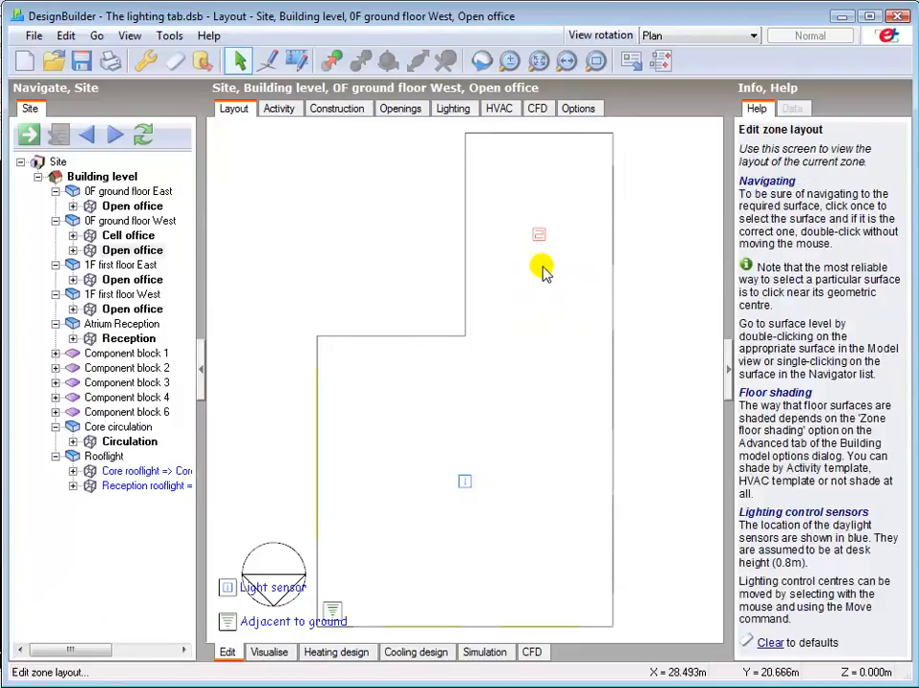